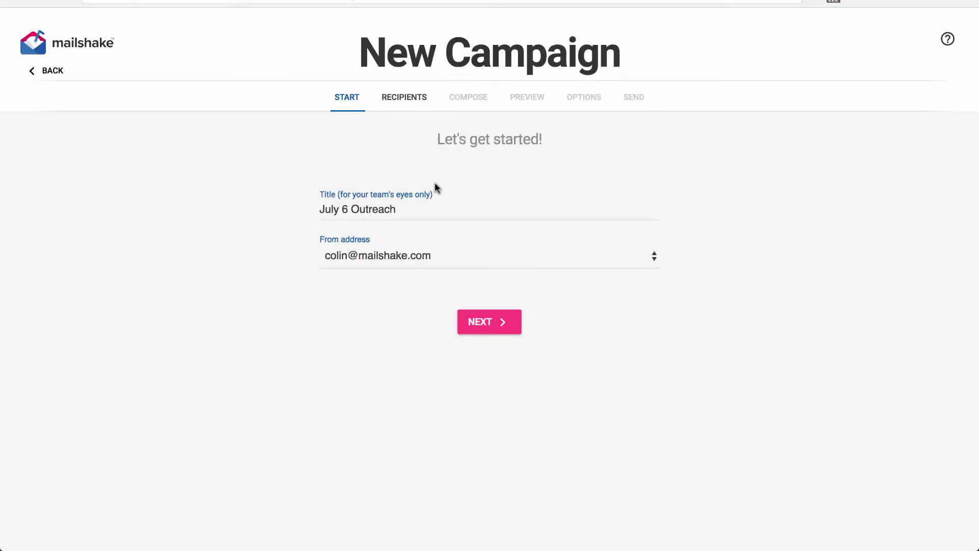
- Retitle the campaign 'Signup Form (from Zapier)' and continue to recipients
double_click(406, 211)
triple_click(406, 211)
type("Signup")
type(" Form (from Zapier)")
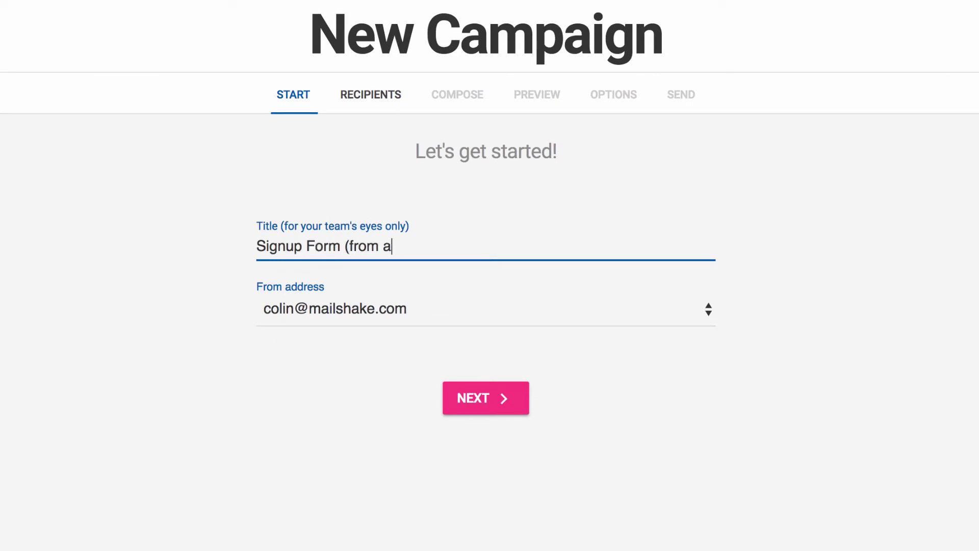
left_click(461, 395)
- Manually import a single test recipient email address into the campaign
left_click(430, 348)
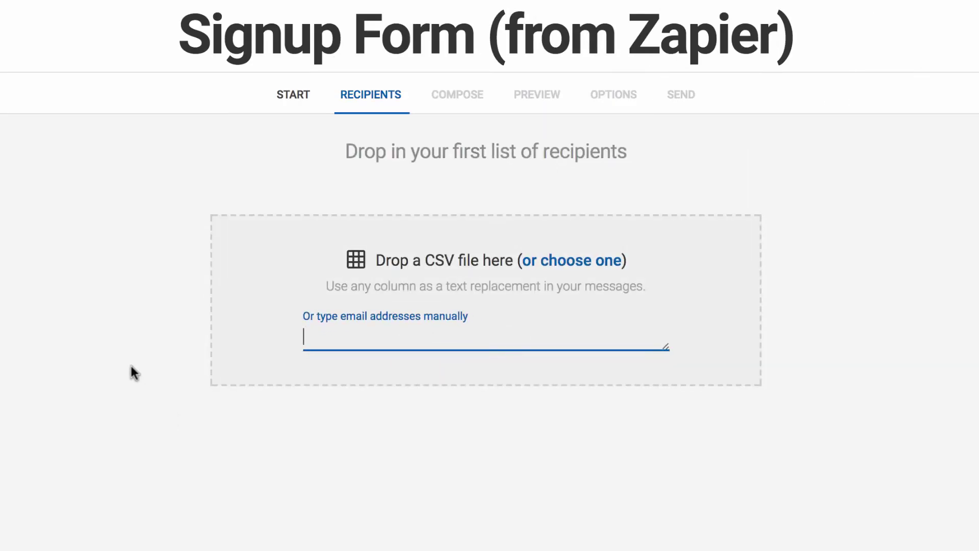
type("test@mailinator.com")
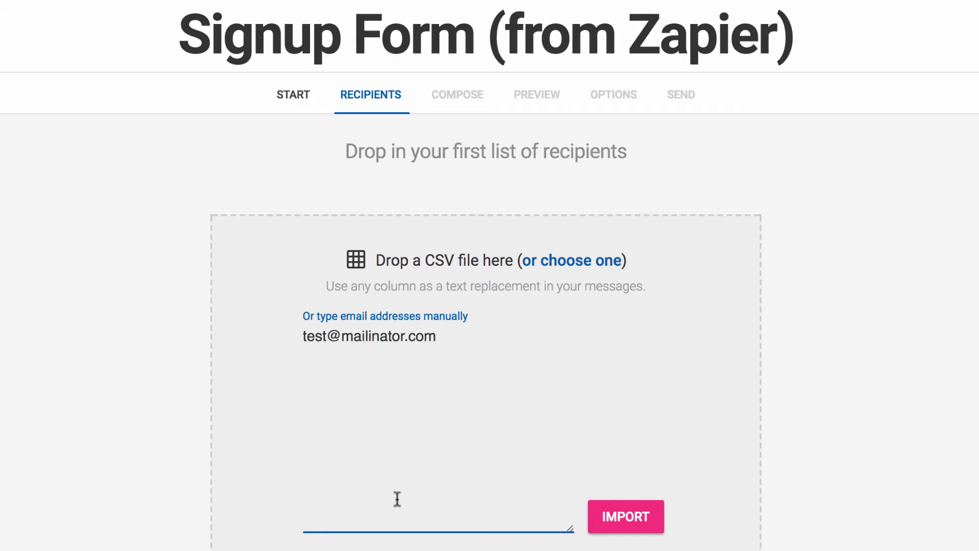
left_click(633, 515)
left_click(548, 438)
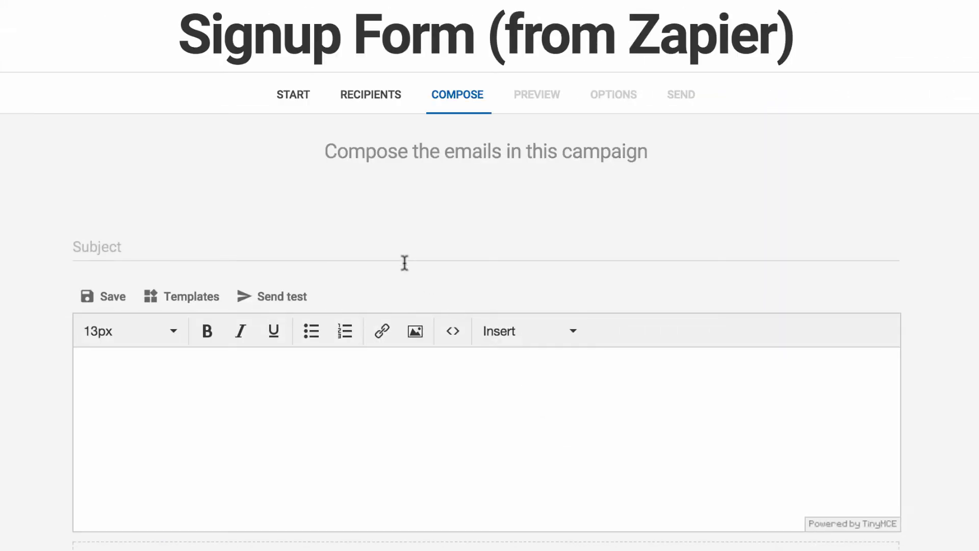
- Write the email 'Thanks for signing up!' with a body using {{first}} and {{color}}, ending 'Thank you!'
left_click(394, 252)
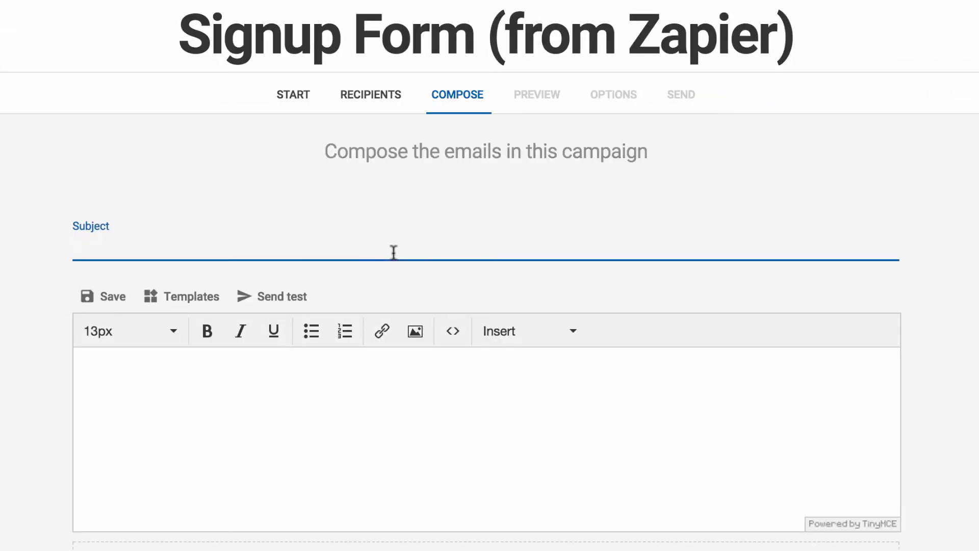
type("Thanks for signing up!")
left_click(399, 439)
type("Hello {{first}},")
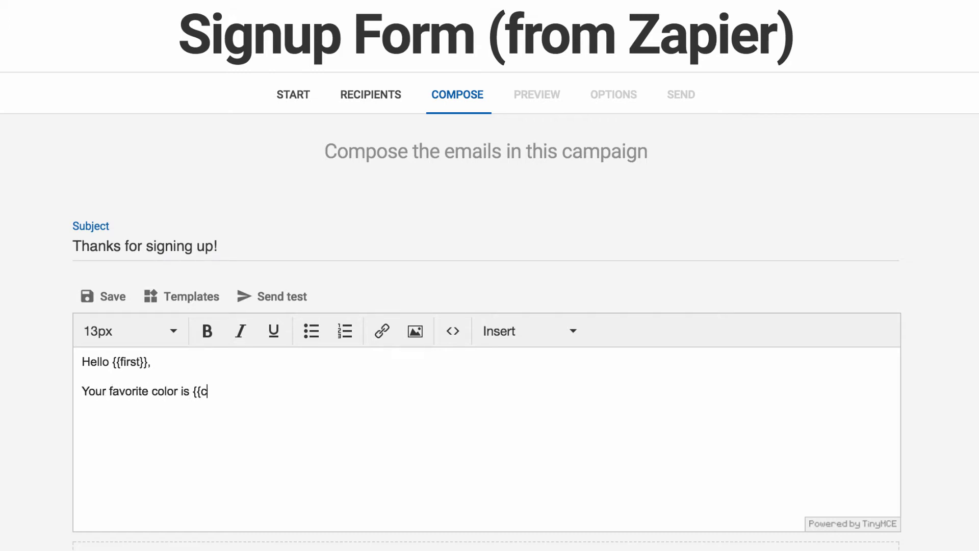
key("Return")
type("Thank you!")
scroll(482, 442, "down", 5)
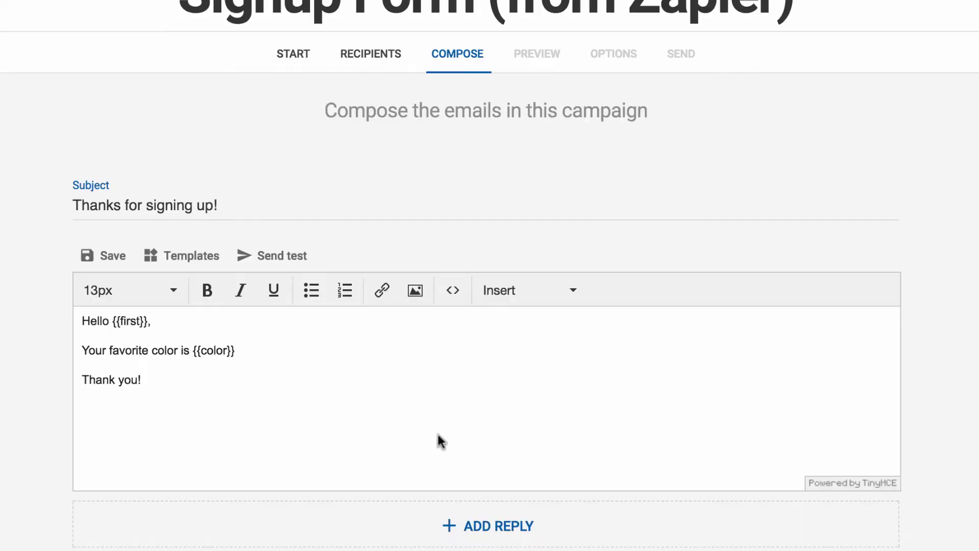
left_click(477, 506)
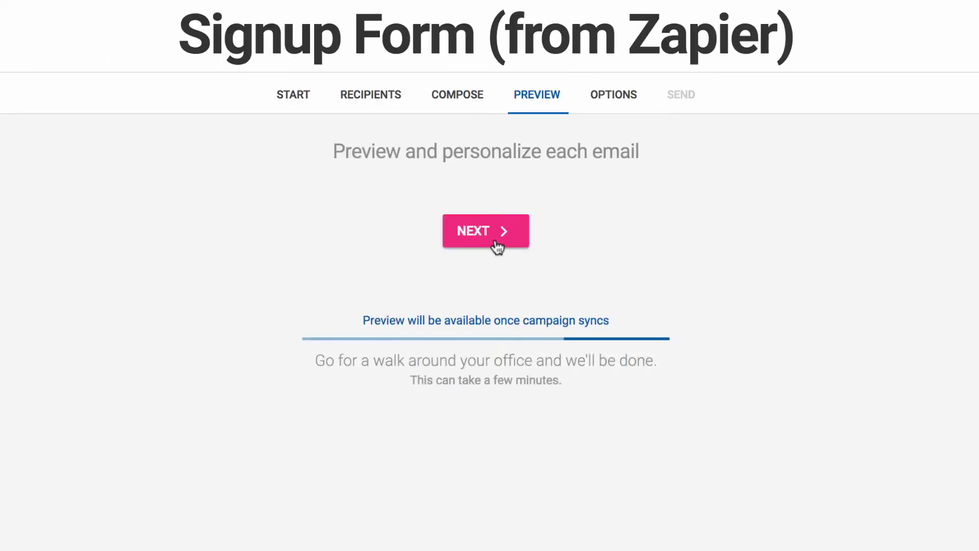
- Accept the legal compliance statement and send the campaign to its one recipient
left_click(495, 238)
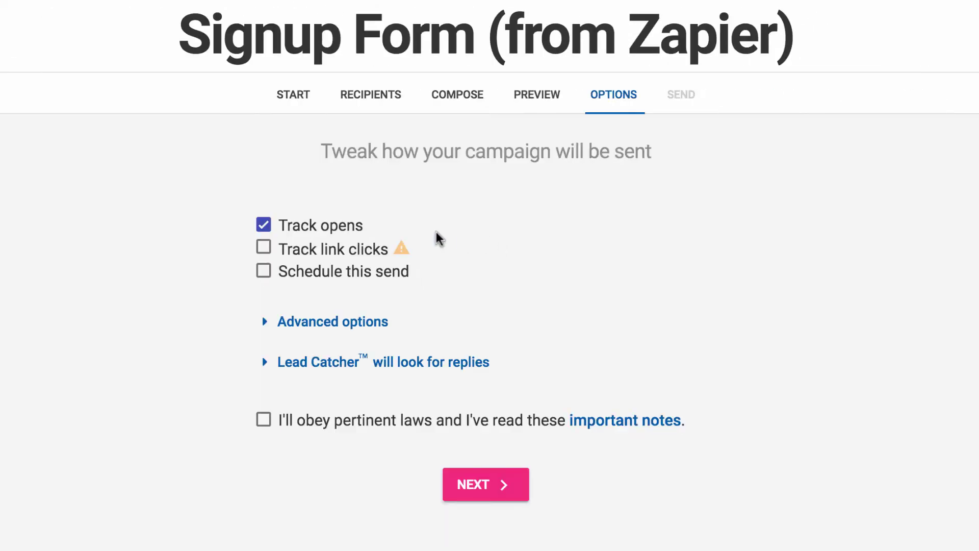
left_click(343, 415)
left_click(466, 492)
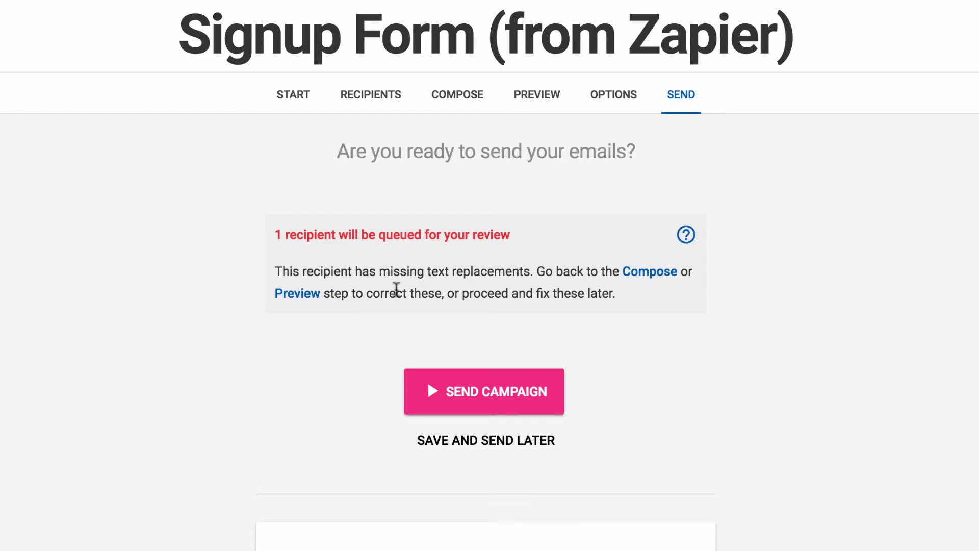
left_click(453, 394)
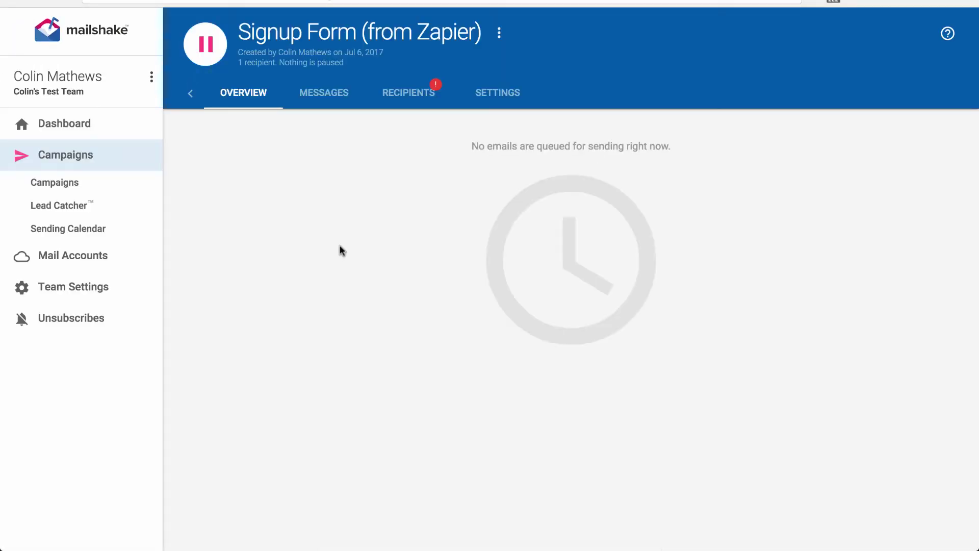
key("ctrl+Tab")
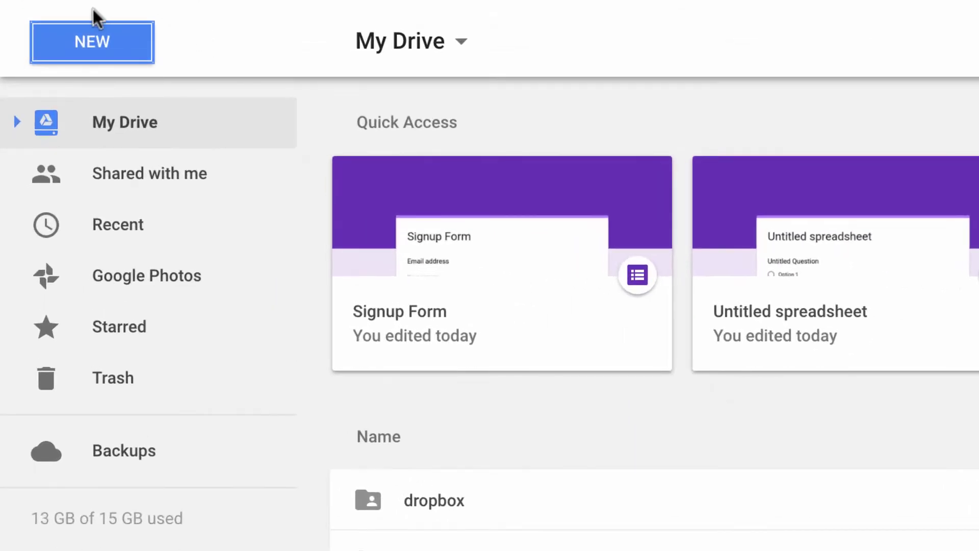
- From Google Drive's New > More menu, create a blank Google Form
left_click(80, 43)
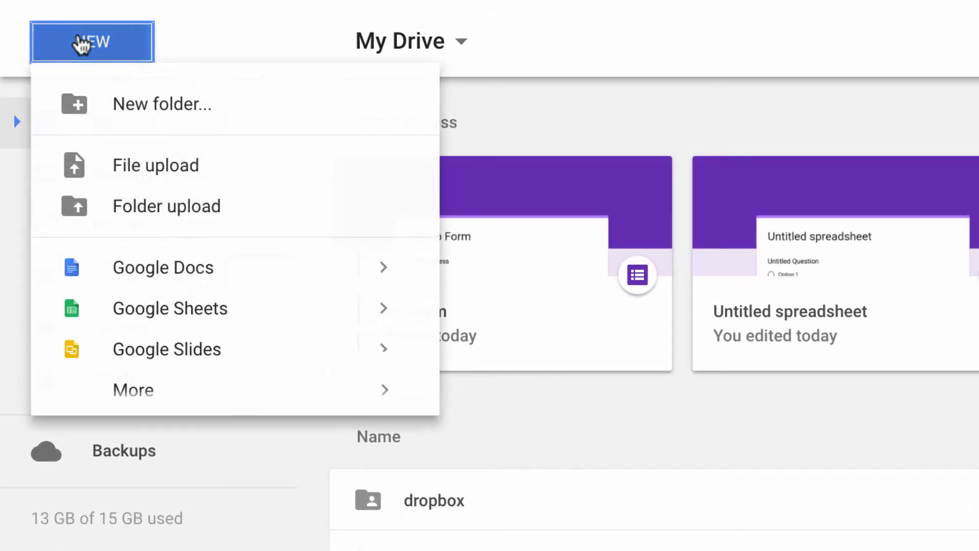
mouse_move(164, 400)
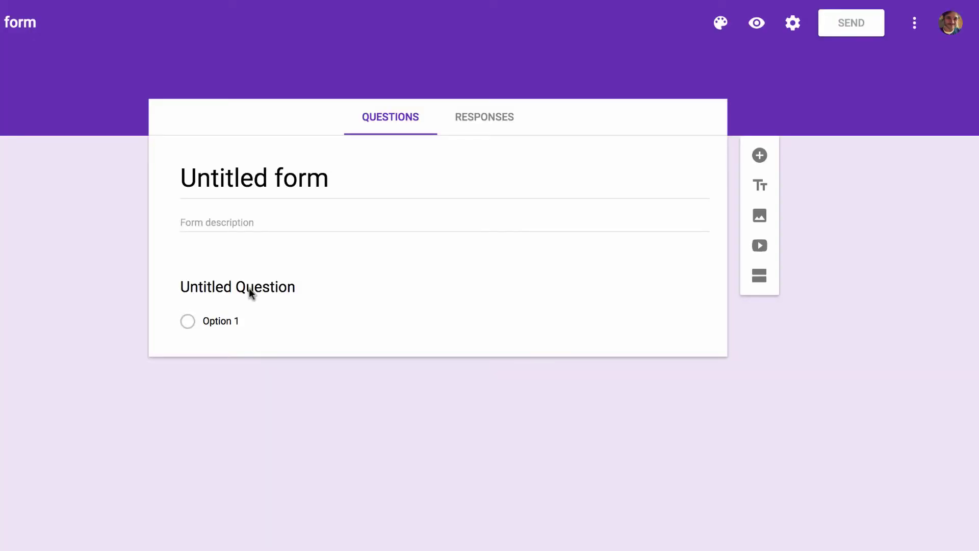
- Title the form 'Signup Form' and its first question 'What's your email address?'
left_click(231, 178)
type("Signup Form")
left_click(220, 276)
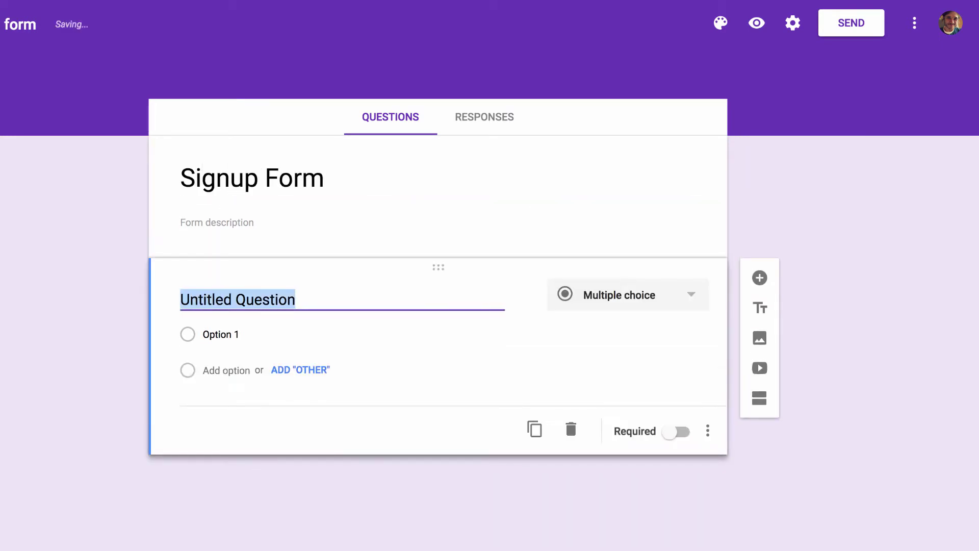
type("What's your email address?")
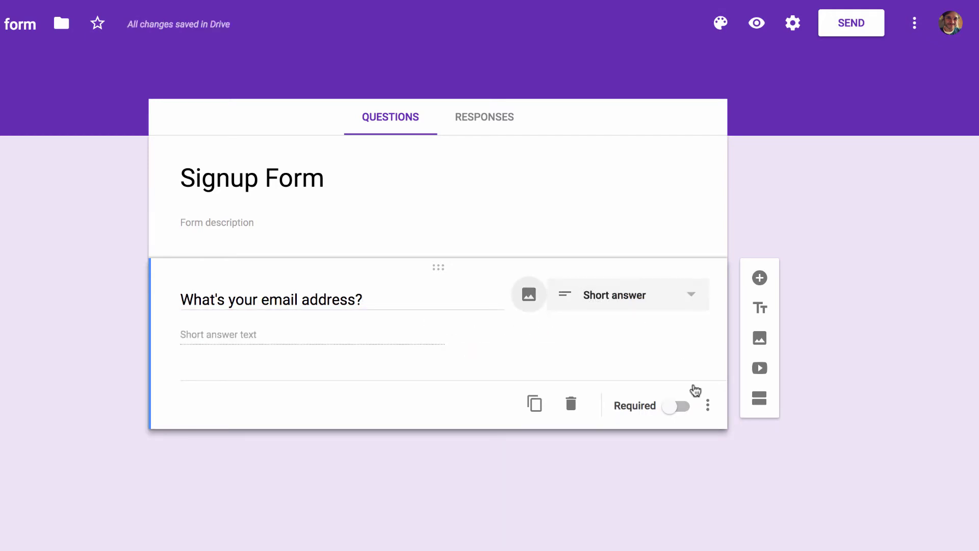
- Add response validation to the question requiring Text > Email address
left_click(708, 405)
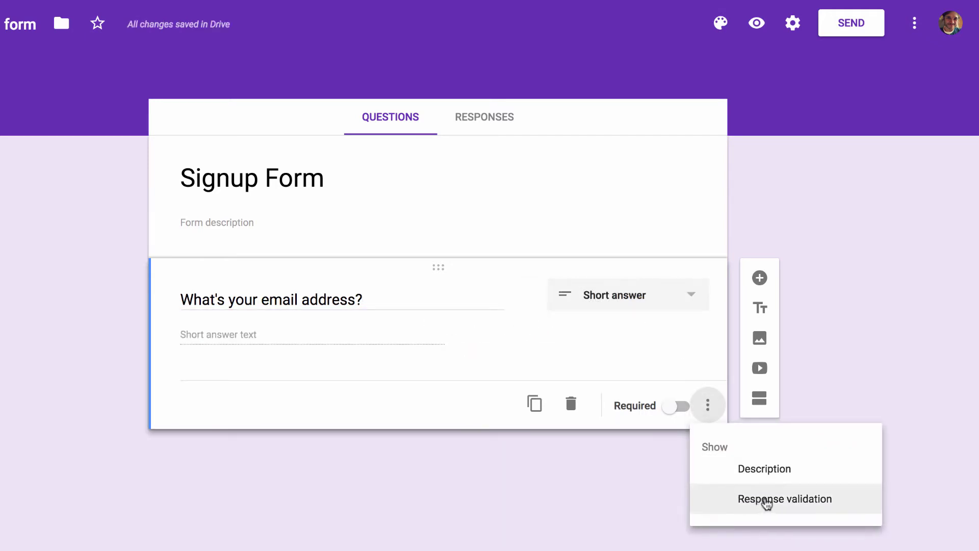
left_click(766, 499)
left_click(233, 378)
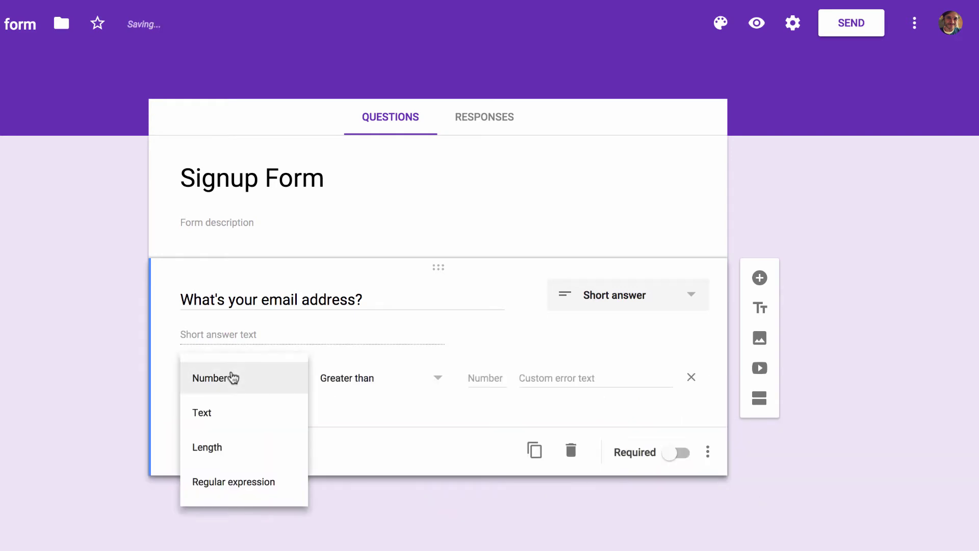
left_click(201, 412)
left_click(347, 383)
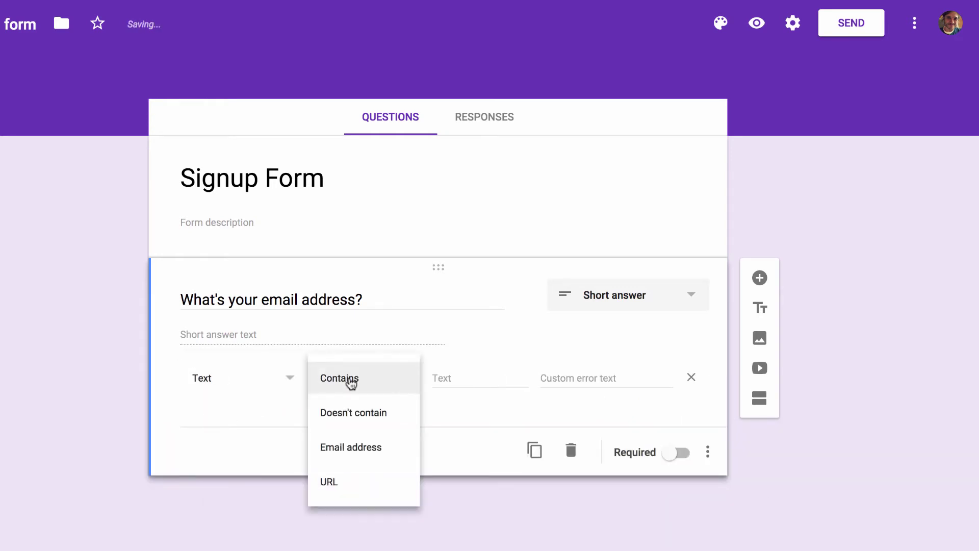
left_click(353, 449)
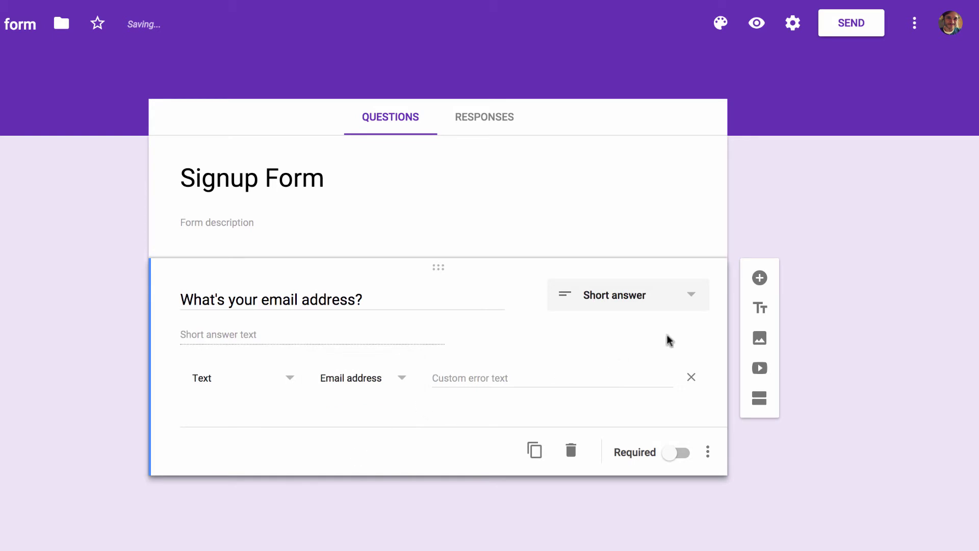
- Add the questions 'What's your full name?' and 'What's your favorite color?'
left_click(760, 278)
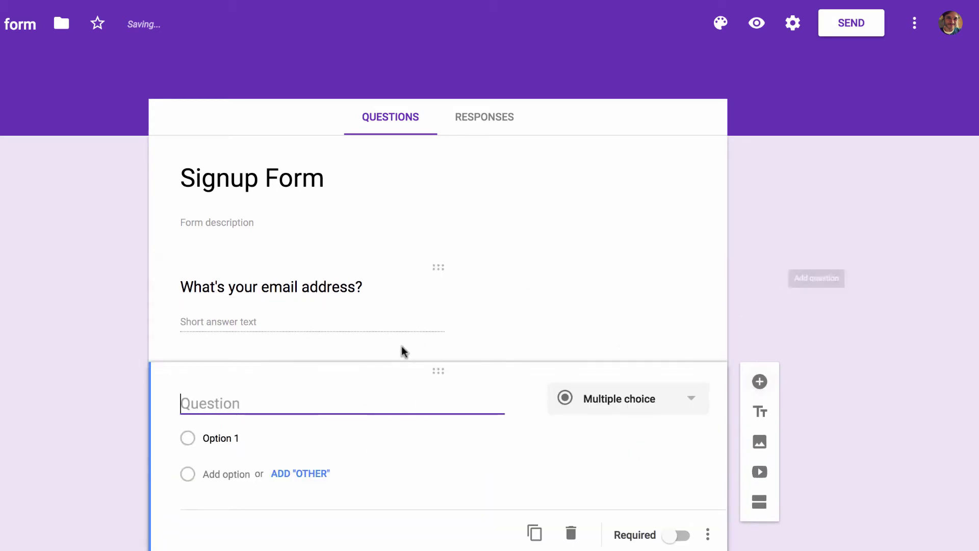
type("What's your full name?")
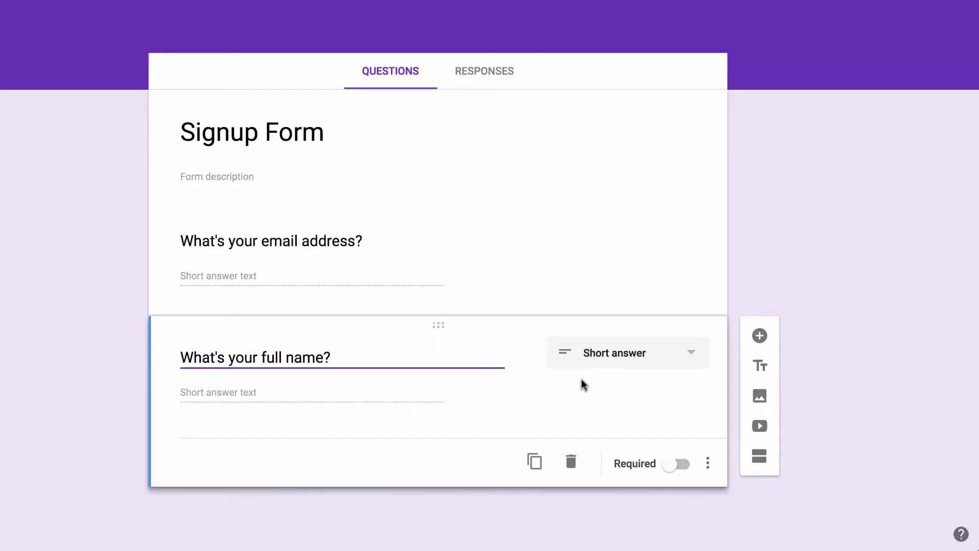
left_click(754, 385)
left_click(754, 338)
type("What's your favorite color?")
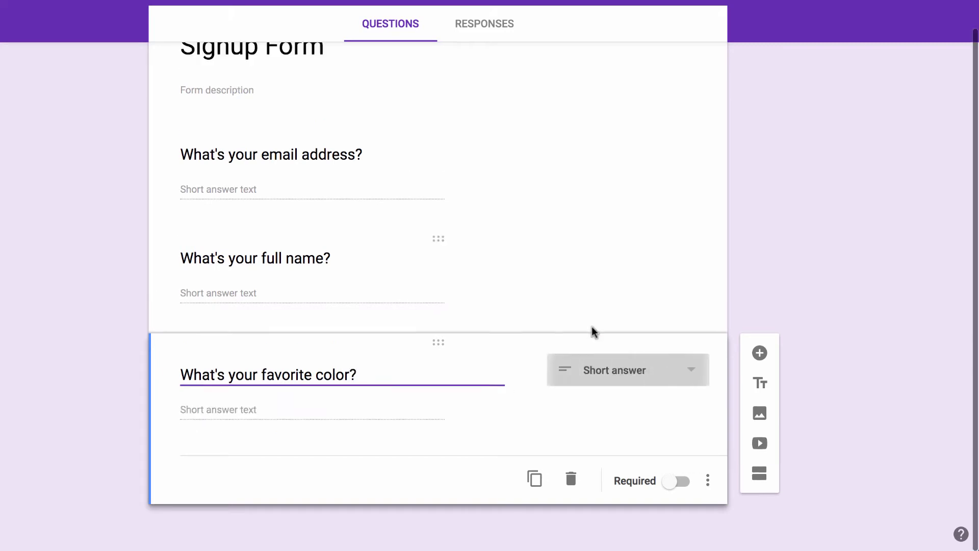
- Make the color question multiple choice with options Red, Blue and Green
left_click(592, 329)
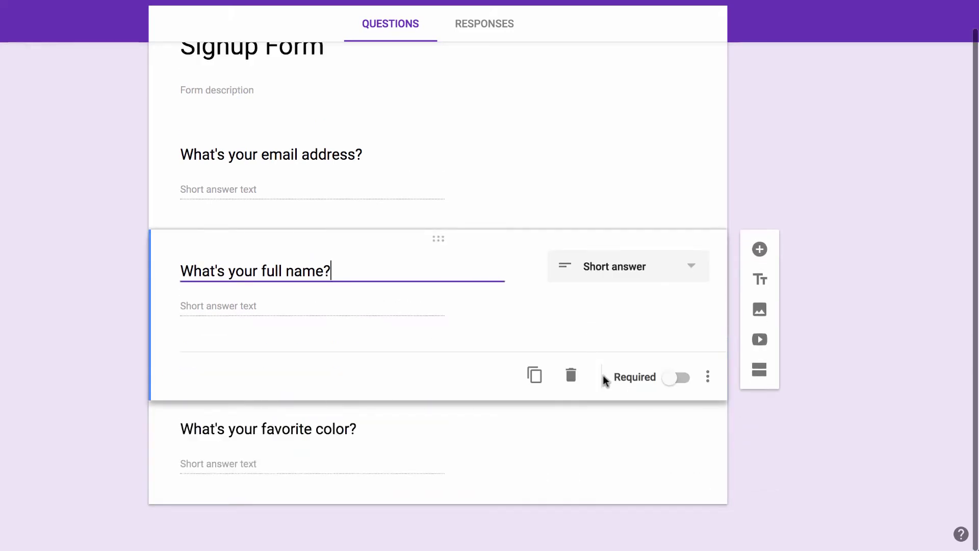
left_click(505, 449)
left_click(611, 375)
left_click(612, 301)
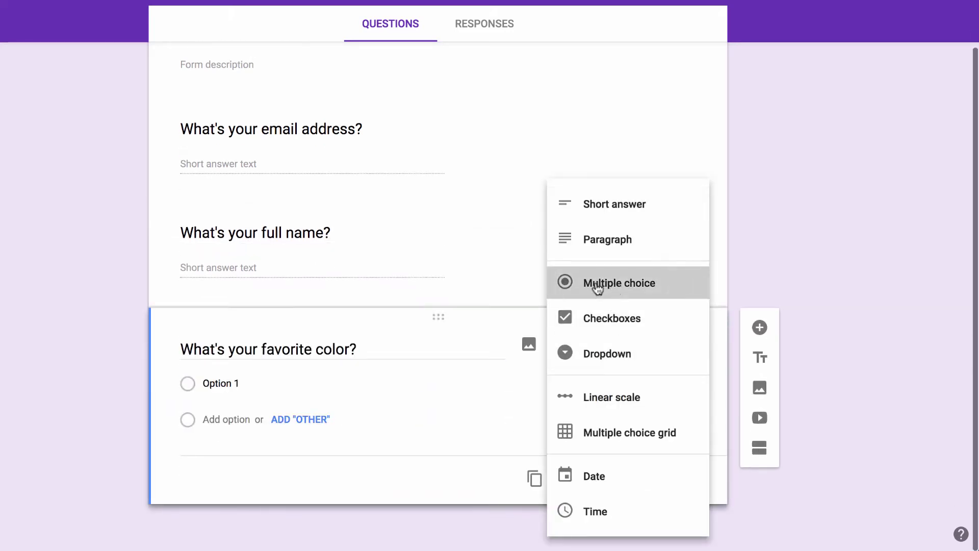
left_click(250, 388)
type("Red")
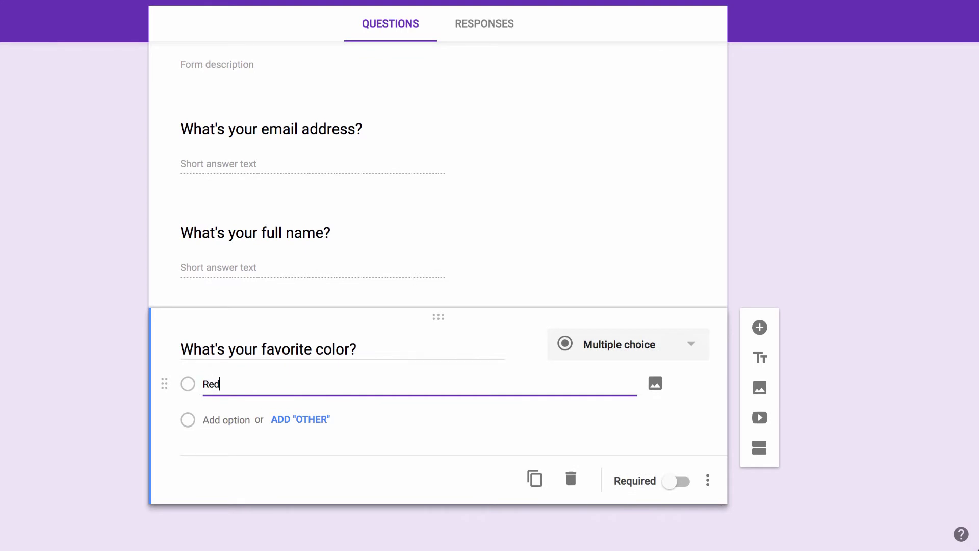
key("Return")
type("Blue")
key("Return")
type("B")
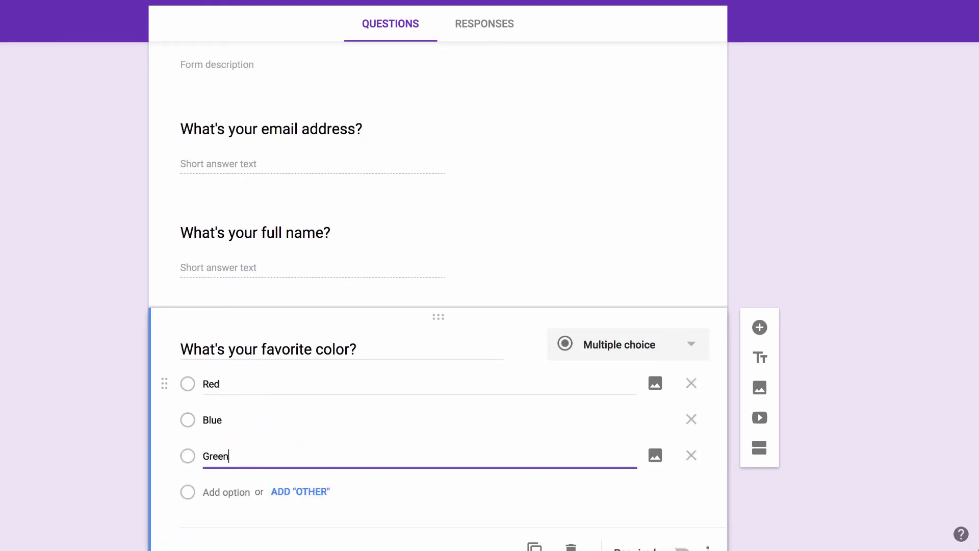
type("reen")
key("Tab")
scroll(343, 345, "down", 2)
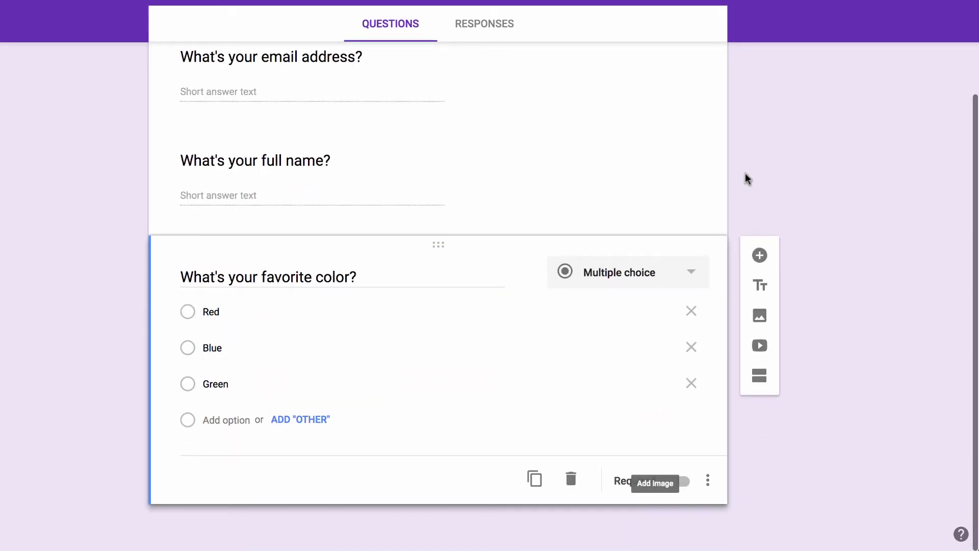
scroll(684, 209, "up", 5)
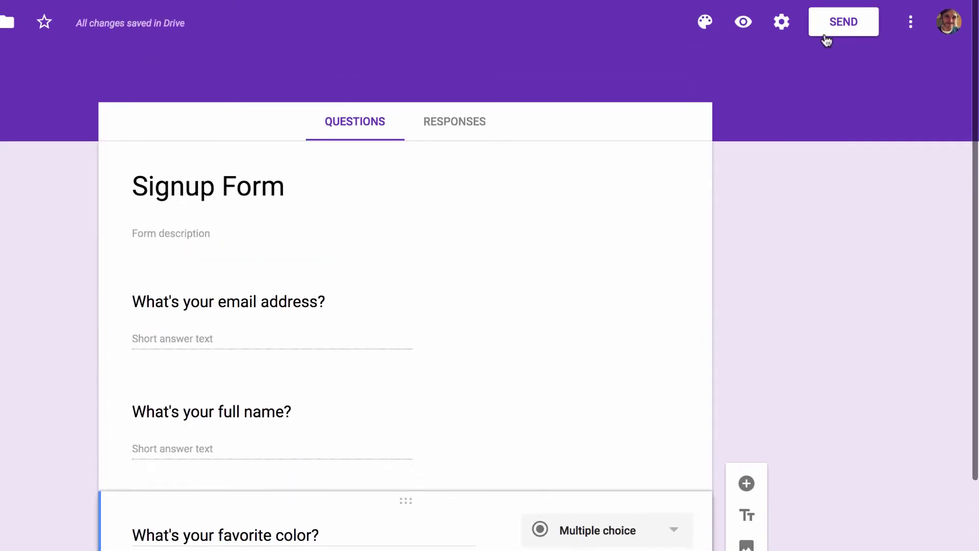
- Copy the form's shareable link and load the live form in a new tab
left_click(826, 34)
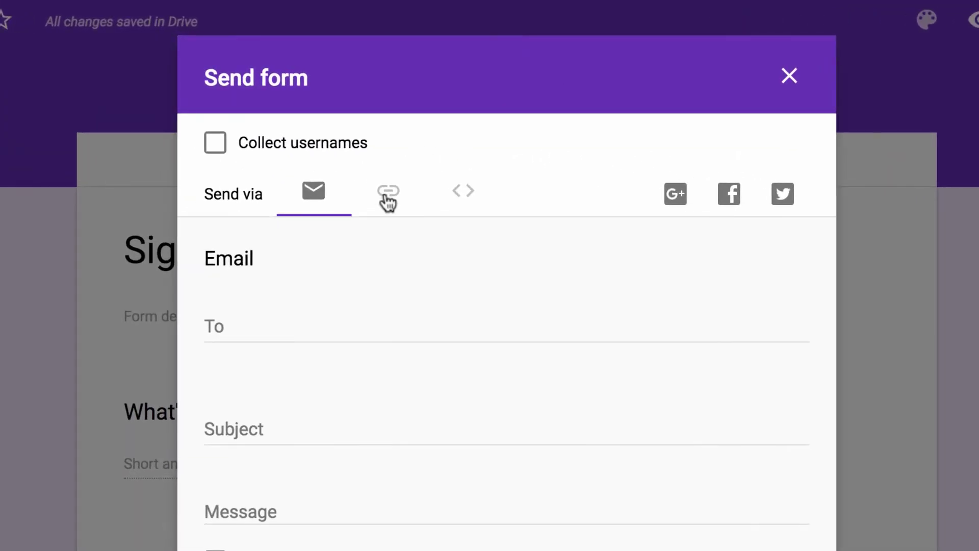
left_click(386, 198)
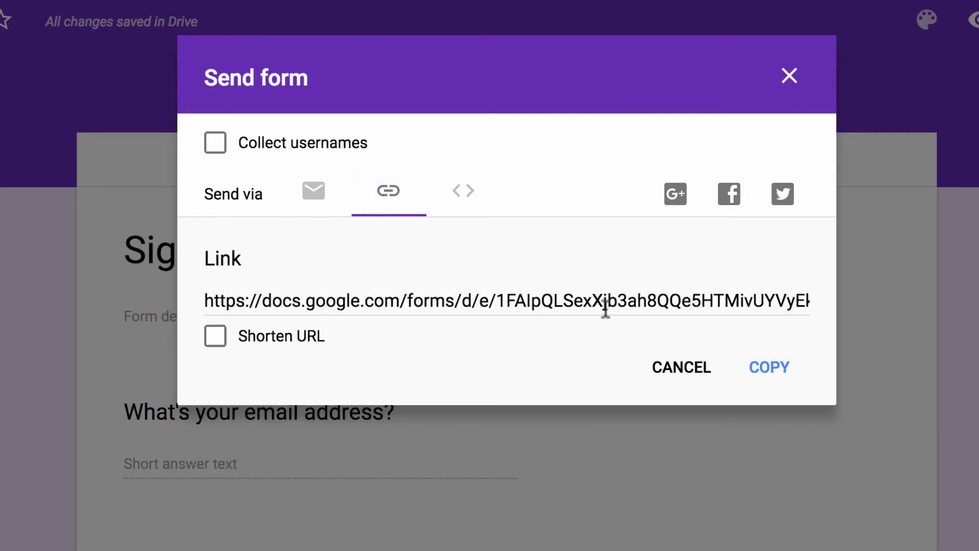
left_click(760, 366)
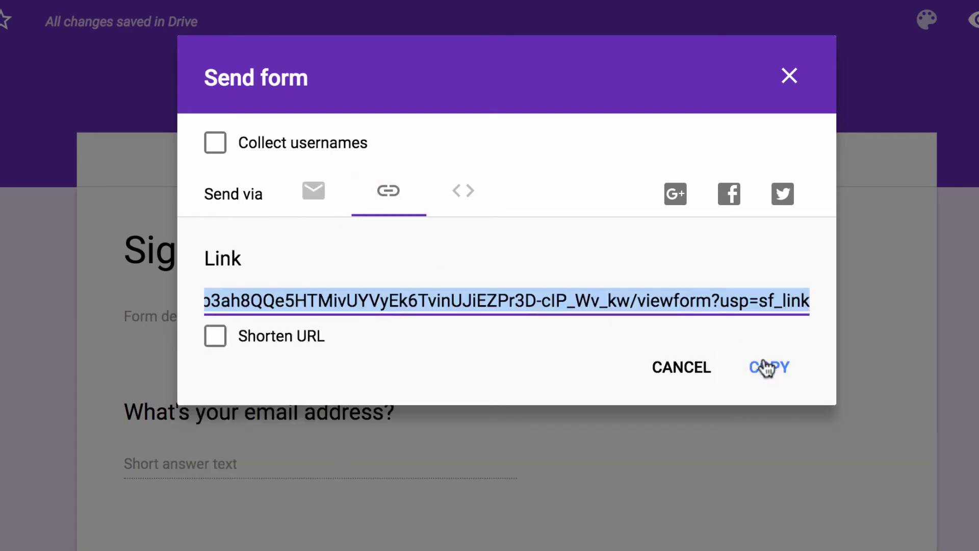
left_click(789, 78)
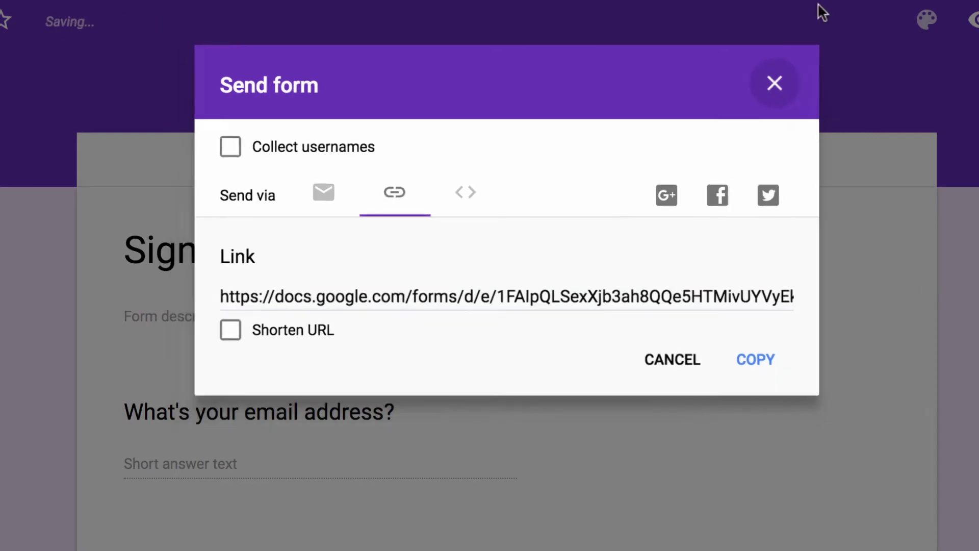
left_click(691, 20)
key("super+v")
key("Return")
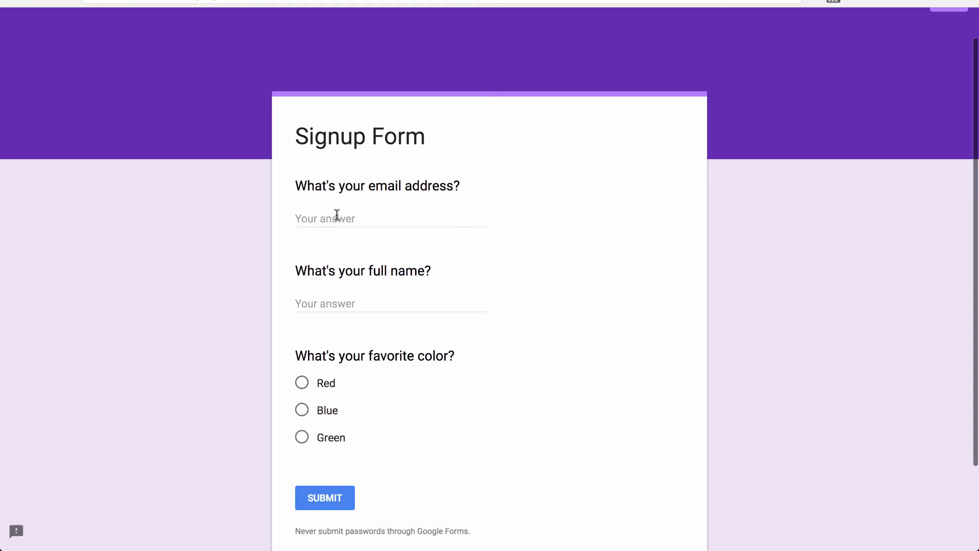
- Submit a test response with an email address, a full name and favourite colour Red
left_click(372, 215)
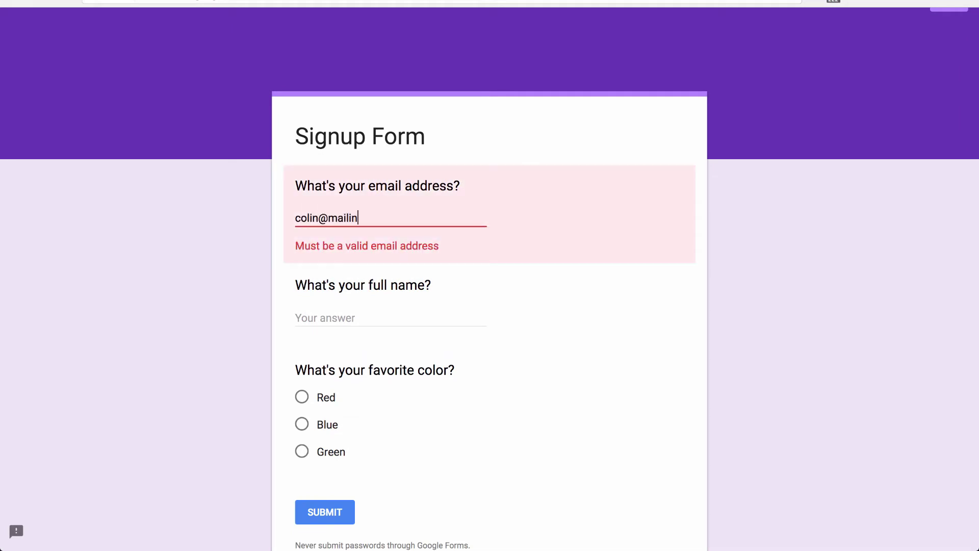
key("Tab")
left_click(323, 387)
left_click(319, 504)
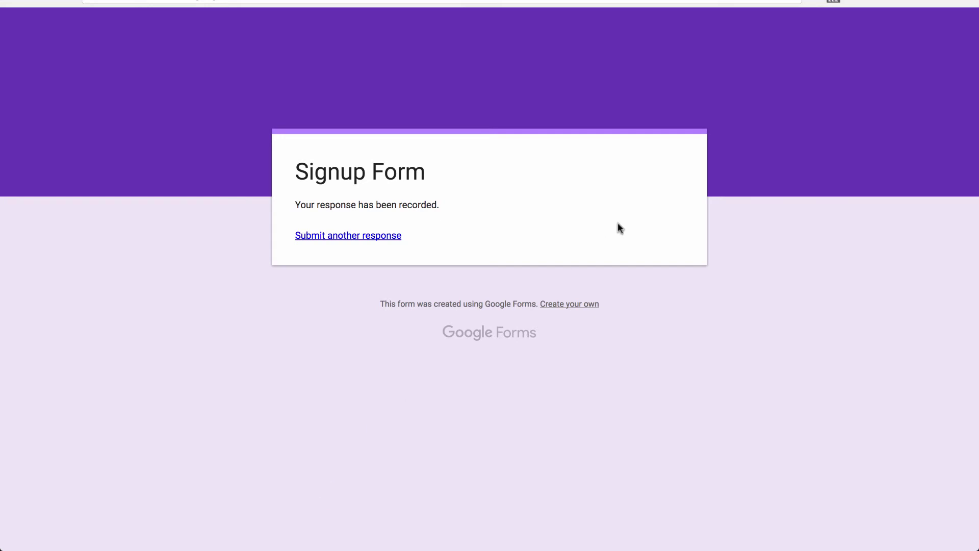
- Back in the editor's Responses tab, name a new response spreadsheet 'Signup Form Responses'
mouse_move(783, 60)
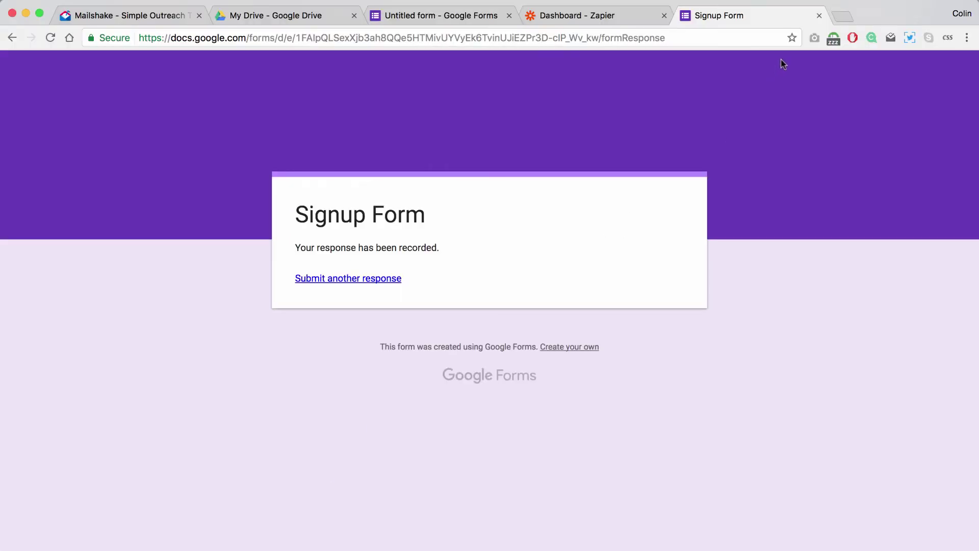
left_click(818, 16)
left_click(445, 12)
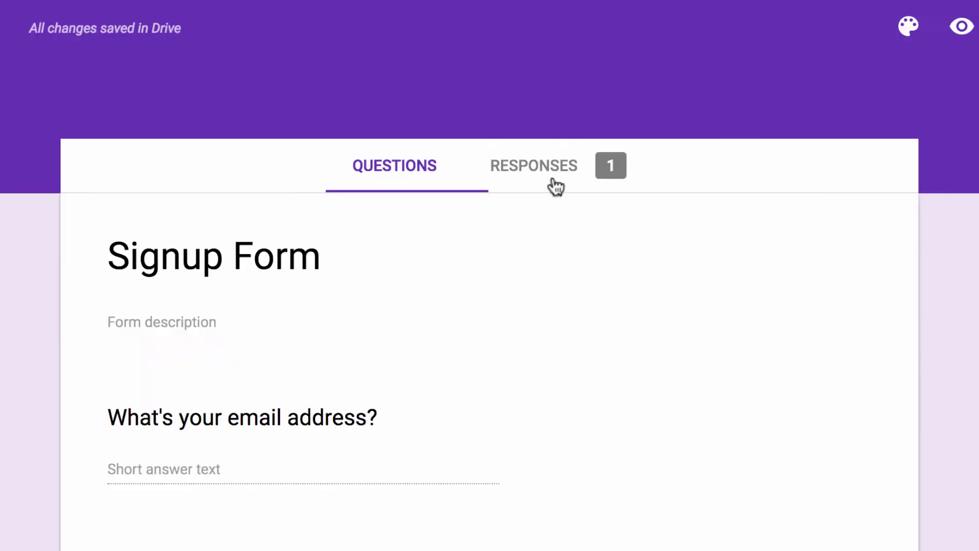
left_click(554, 181)
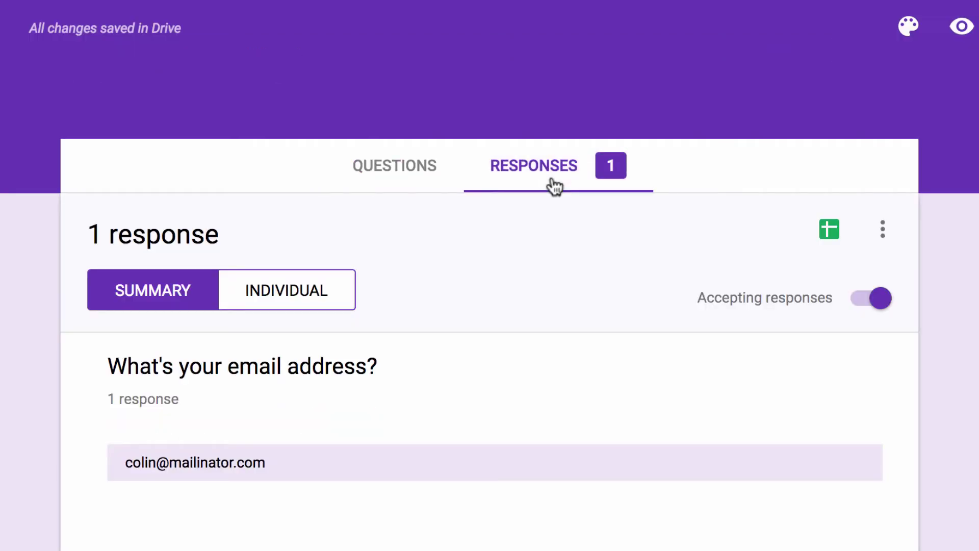
left_click(829, 229)
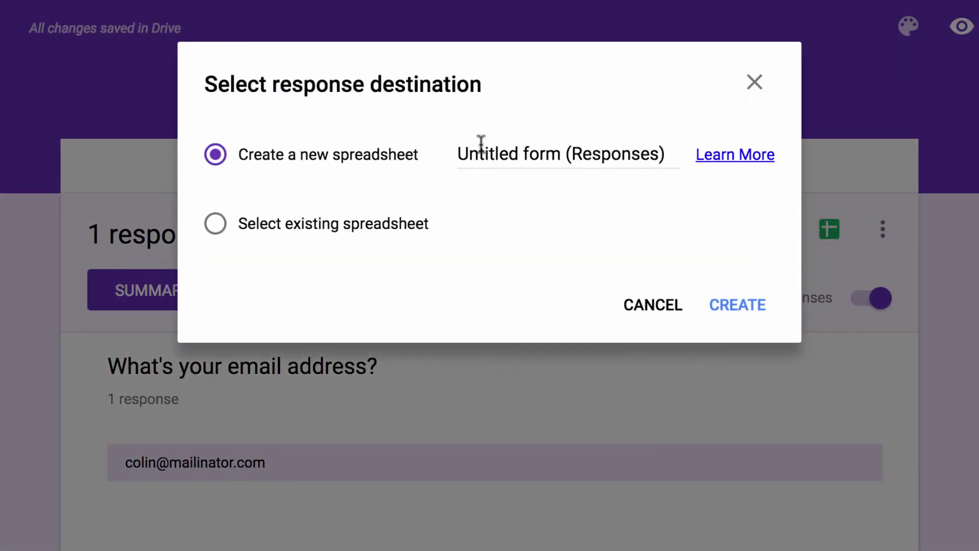
left_click(500, 153)
type("Signu")
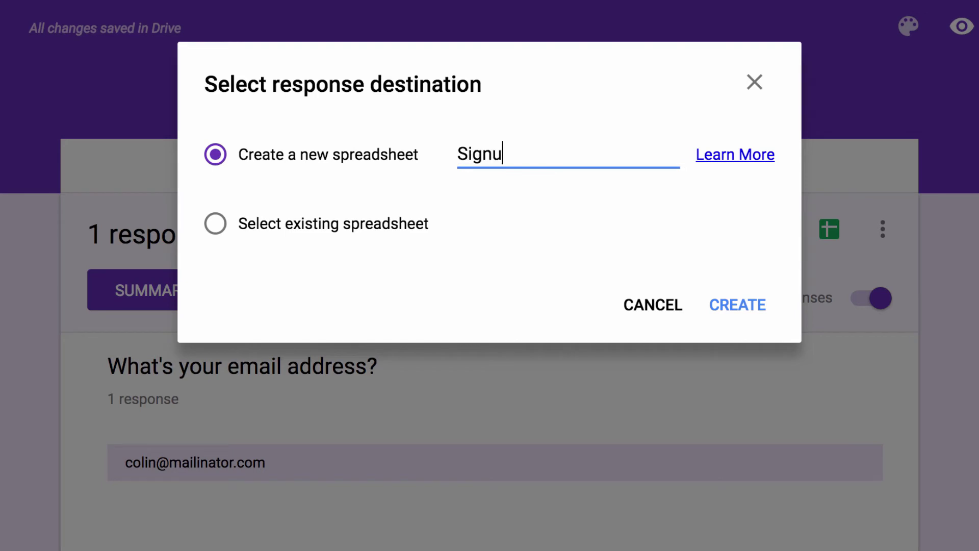
type("p Form Responses")
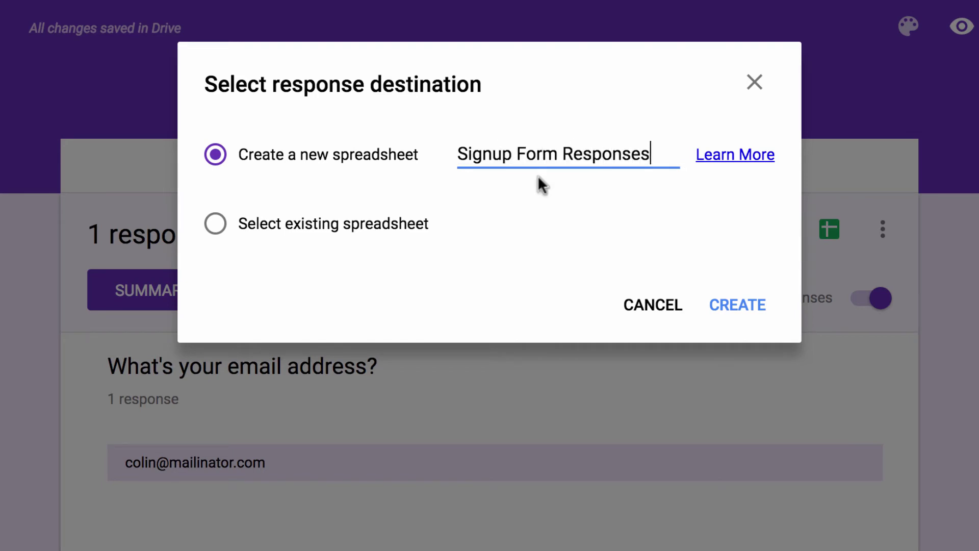
- Create the Signup Form Responses spreadsheet holding the question headers and one response row
left_click(753, 302)
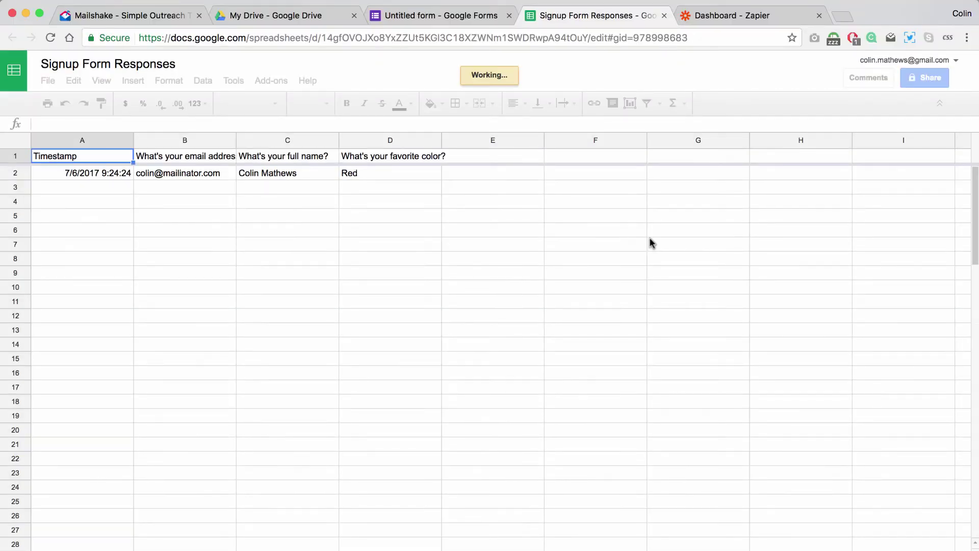
- Start a new zap with a Google Sheets New Spreadsheet Row trigger
left_click(726, 18)
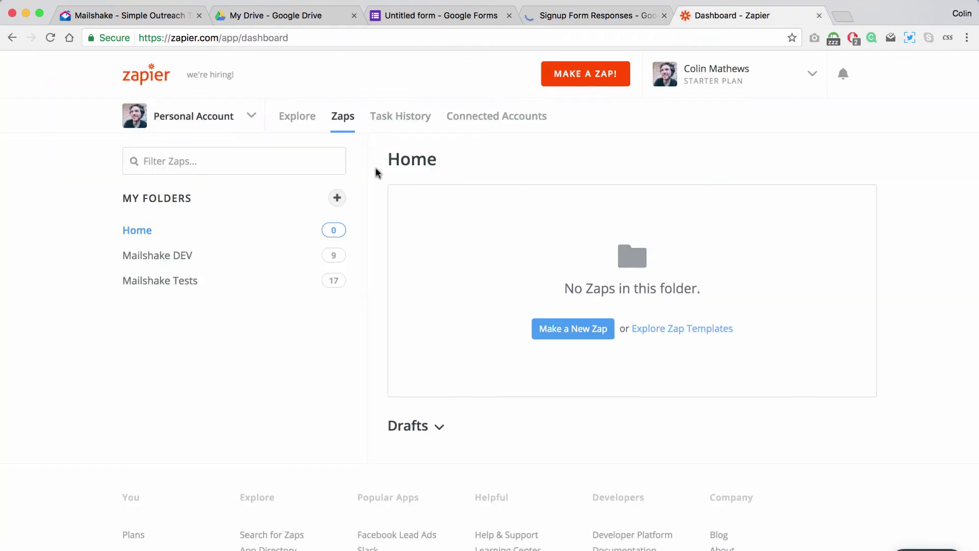
left_click(561, 335)
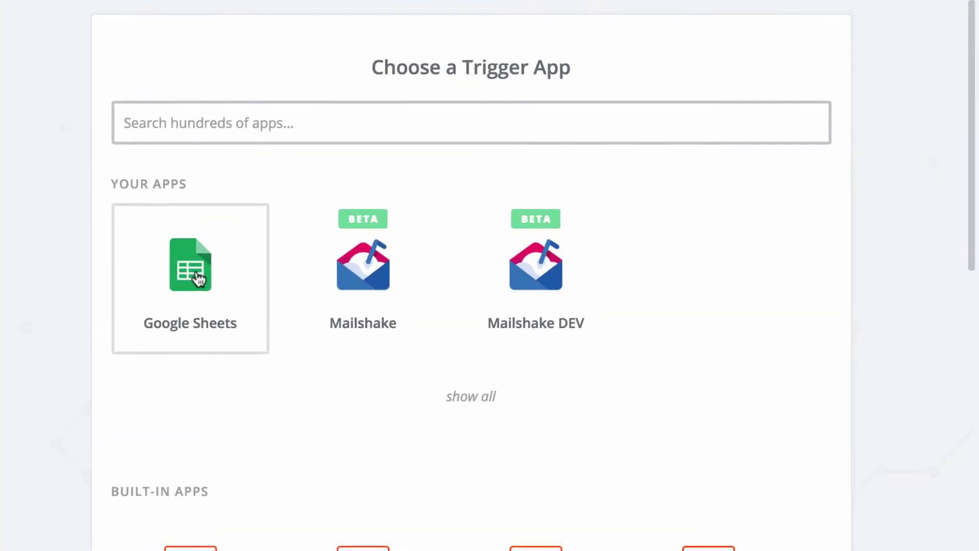
left_click(198, 278)
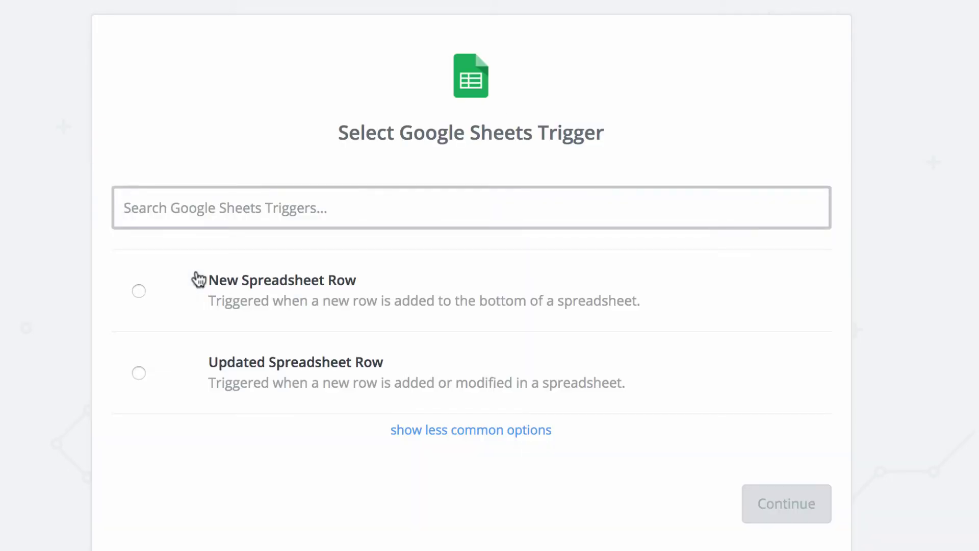
left_click(291, 301)
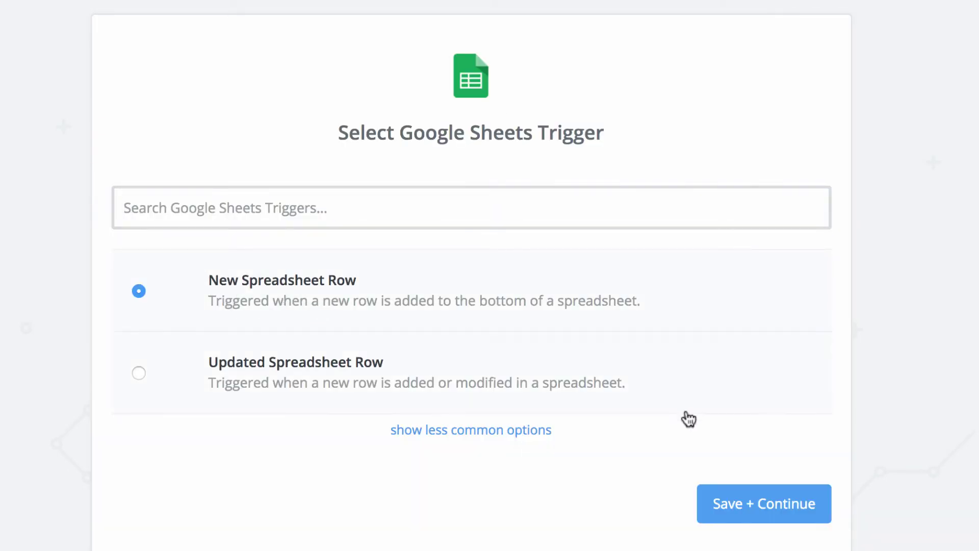
left_click(731, 516)
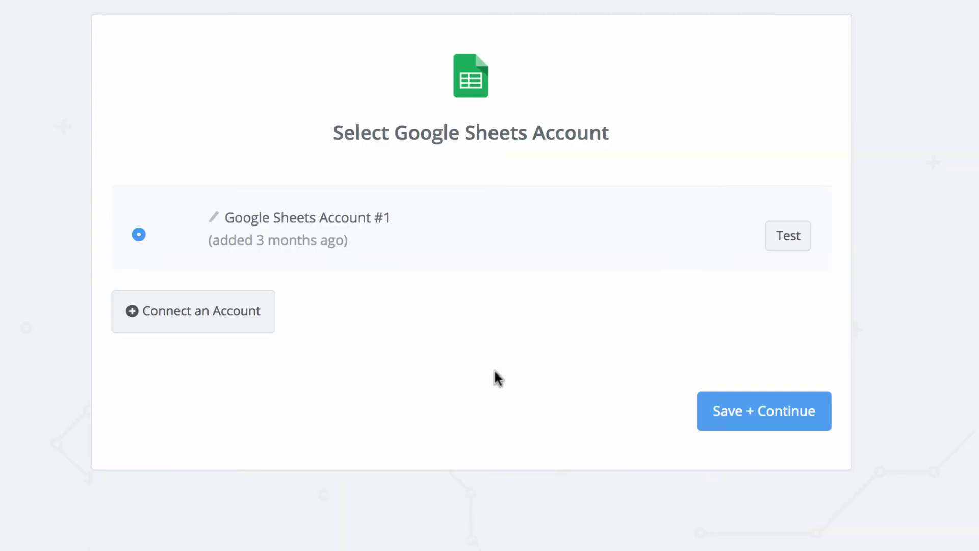
- Use the existing Google Sheets account with spreadsheet Signup Form Responses and worksheet Form Responses 1
left_click(748, 410)
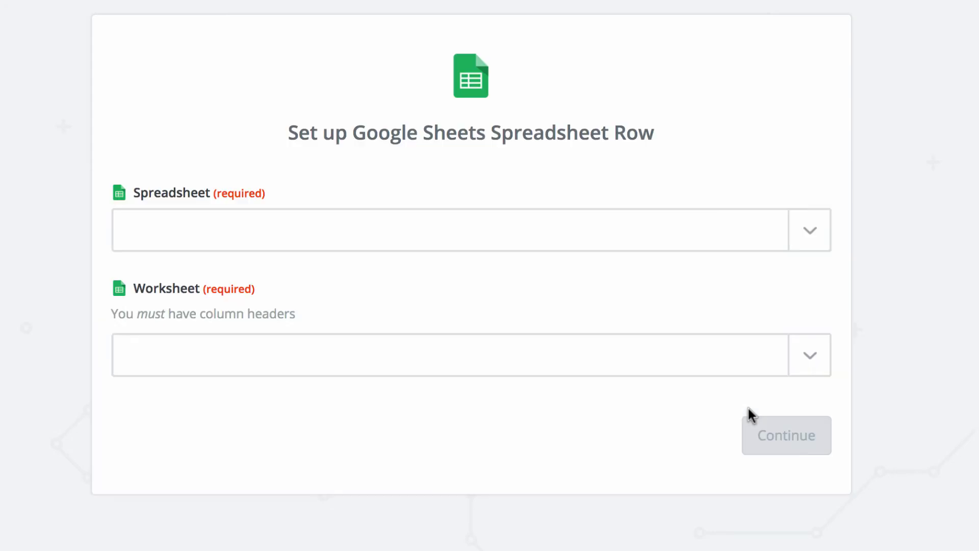
left_click(194, 230)
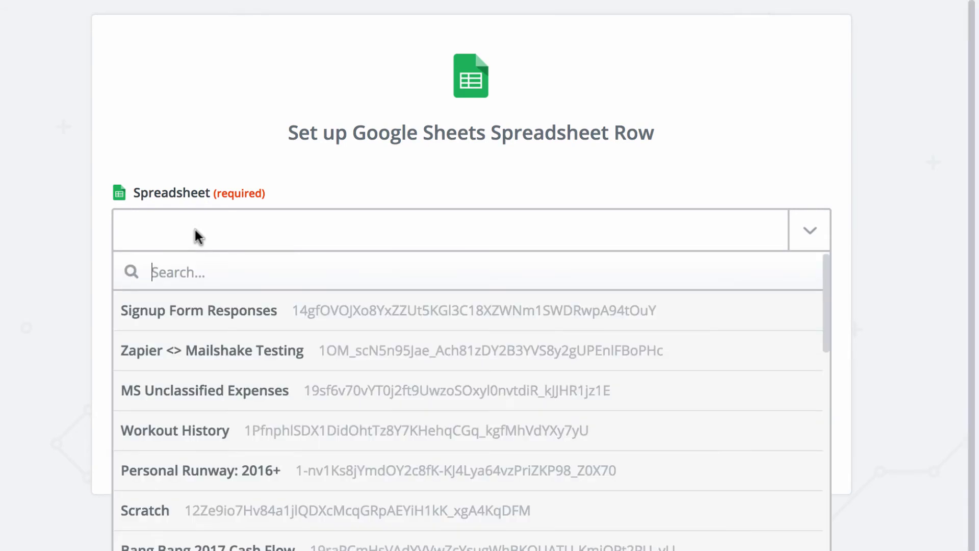
left_click(176, 317)
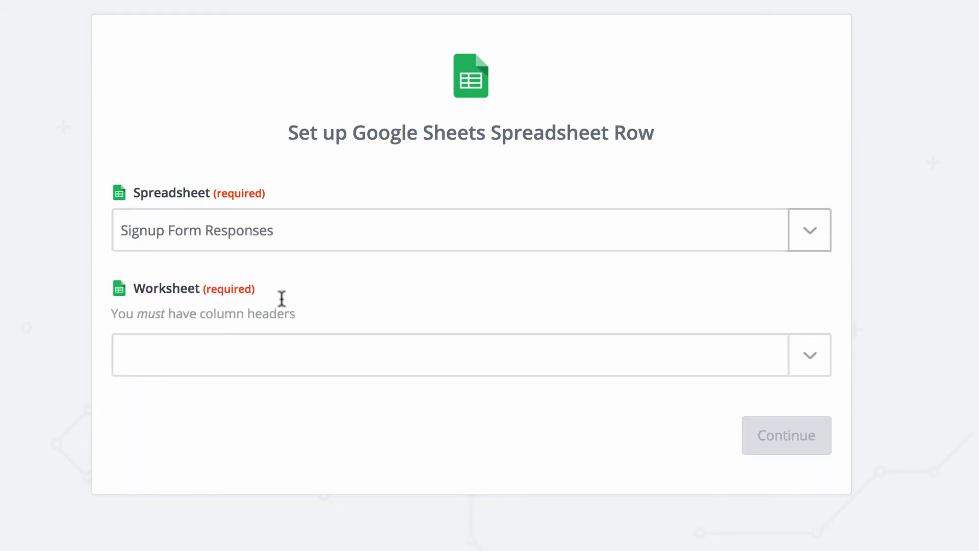
left_click(273, 366)
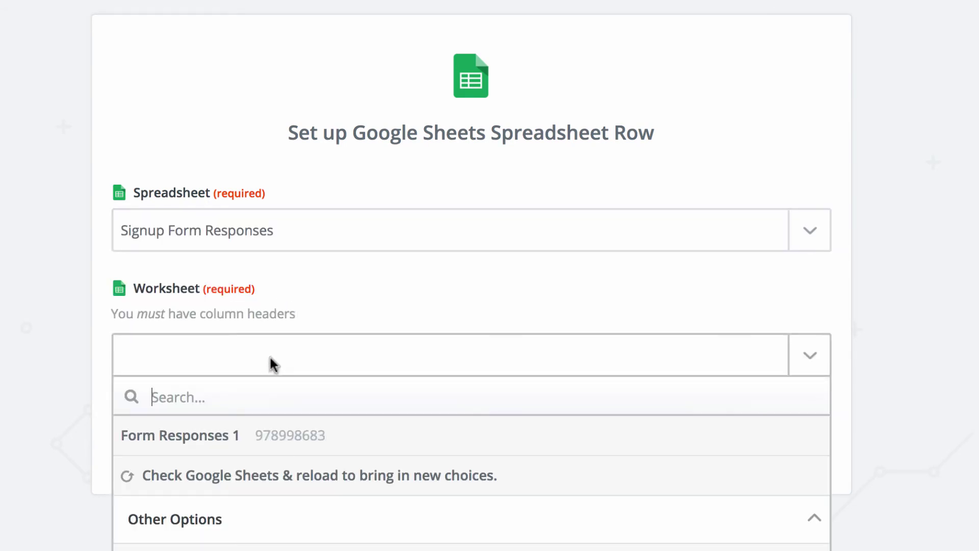
left_click(225, 446)
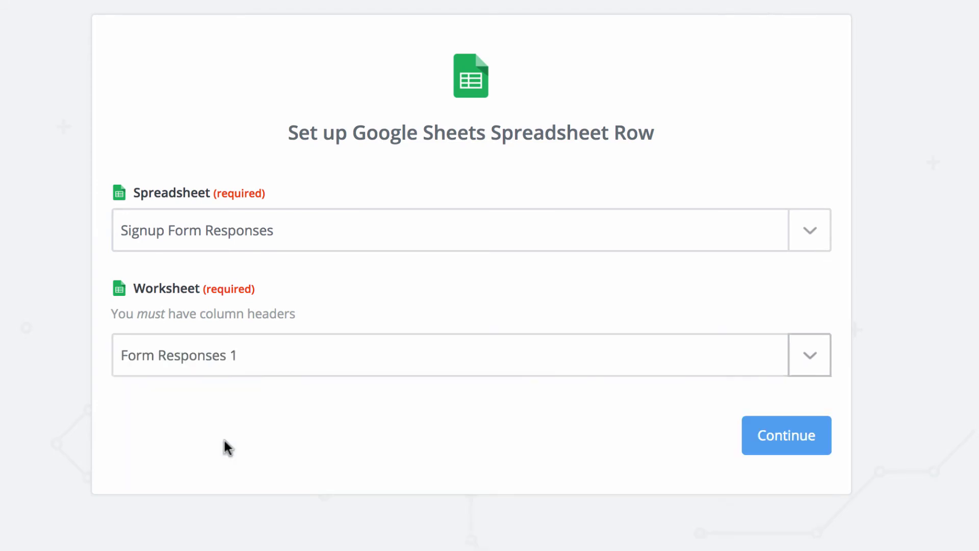
left_click(779, 441)
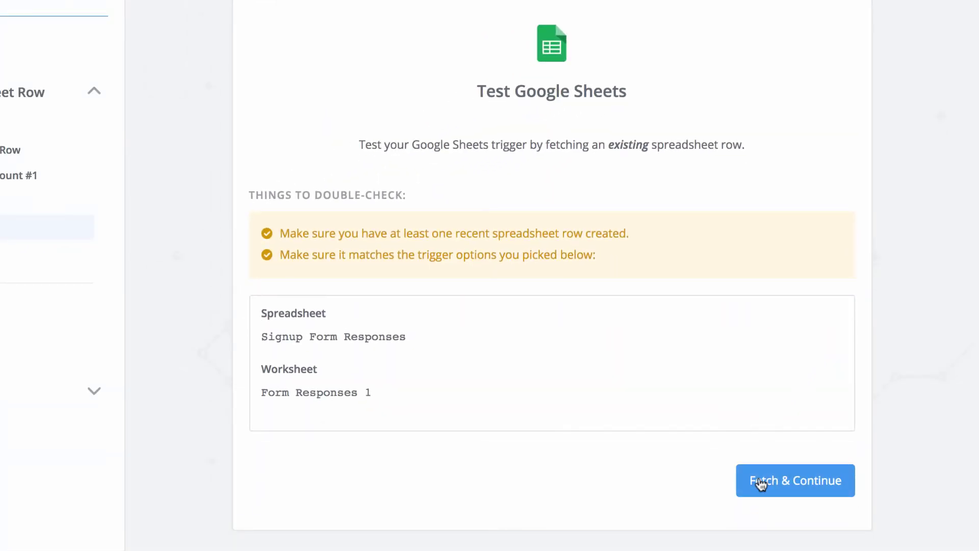
- Test the trigger and review the fetched sample row 2
left_click(761, 481)
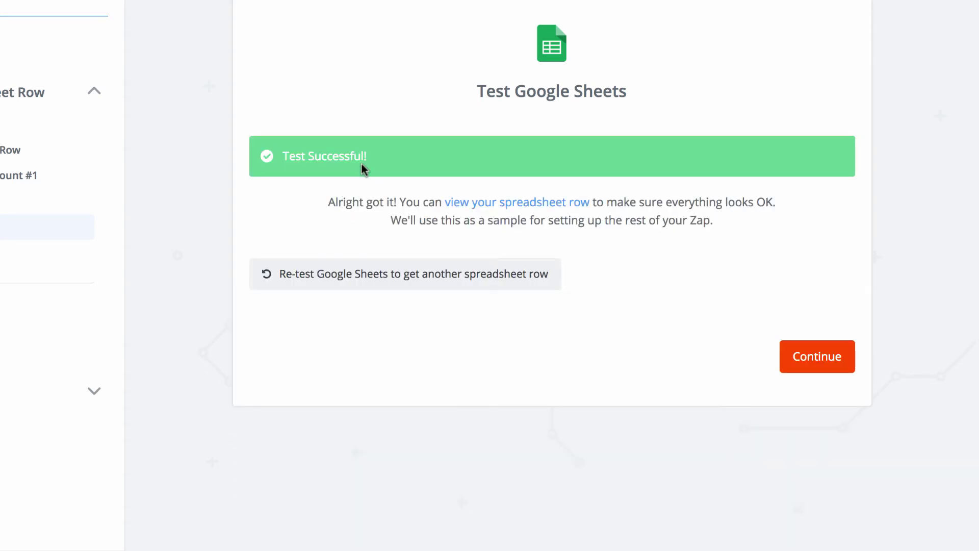
left_click(507, 203)
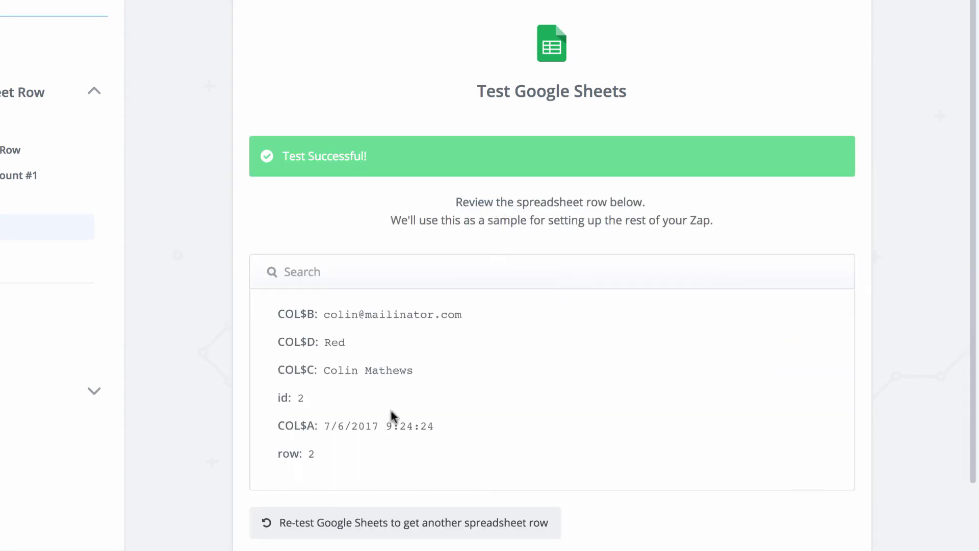
scroll(485, 403, "down", 3)
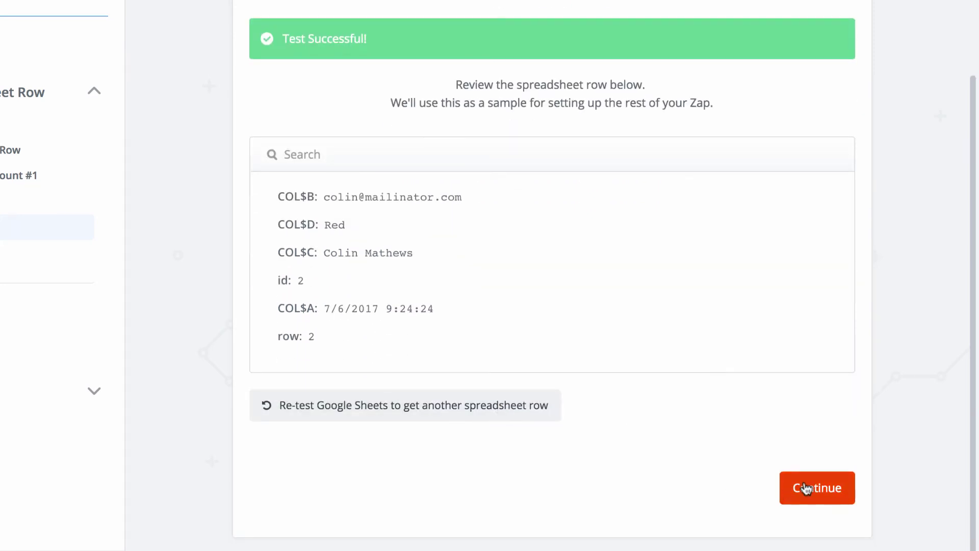
- Add a Mailshake Add Recipient action using Mailshake Account #1
left_click(805, 487)
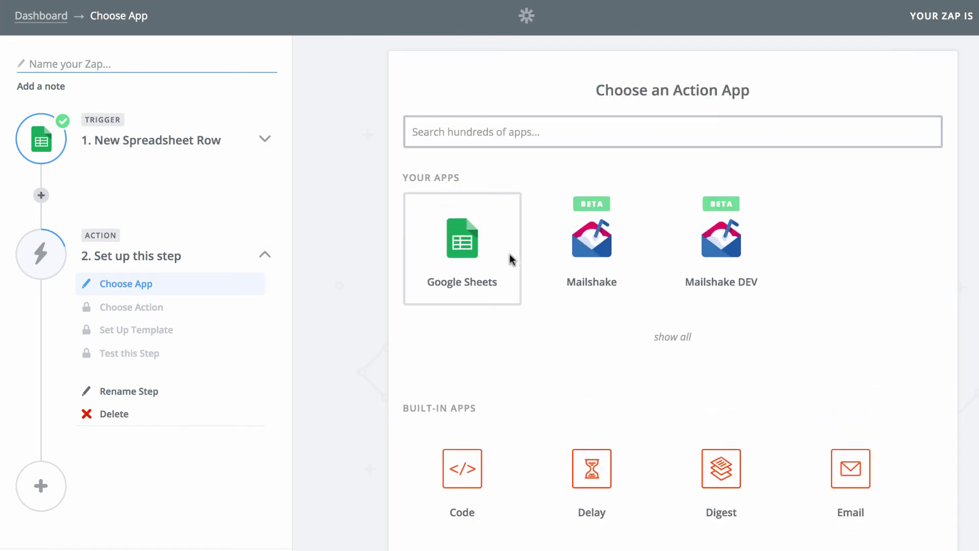
left_click(601, 262)
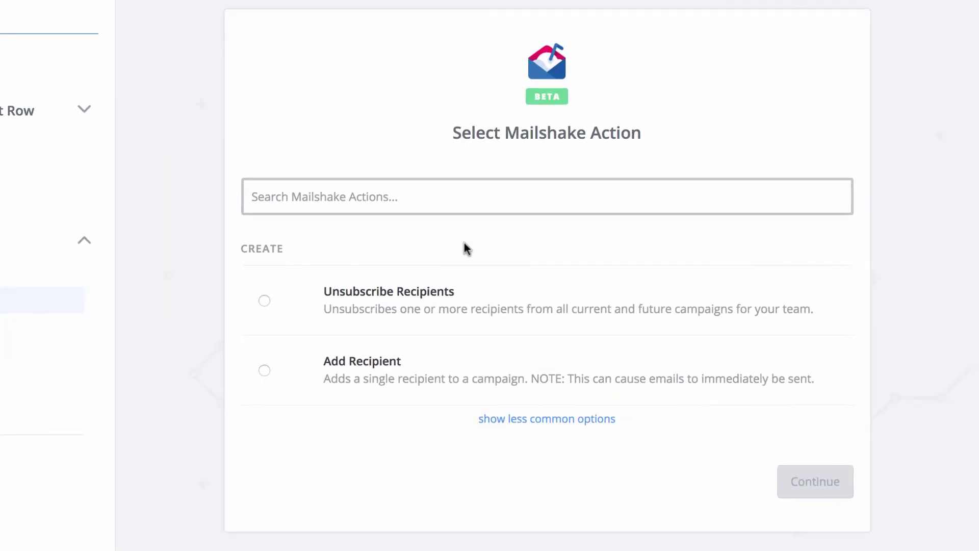
left_click(376, 377)
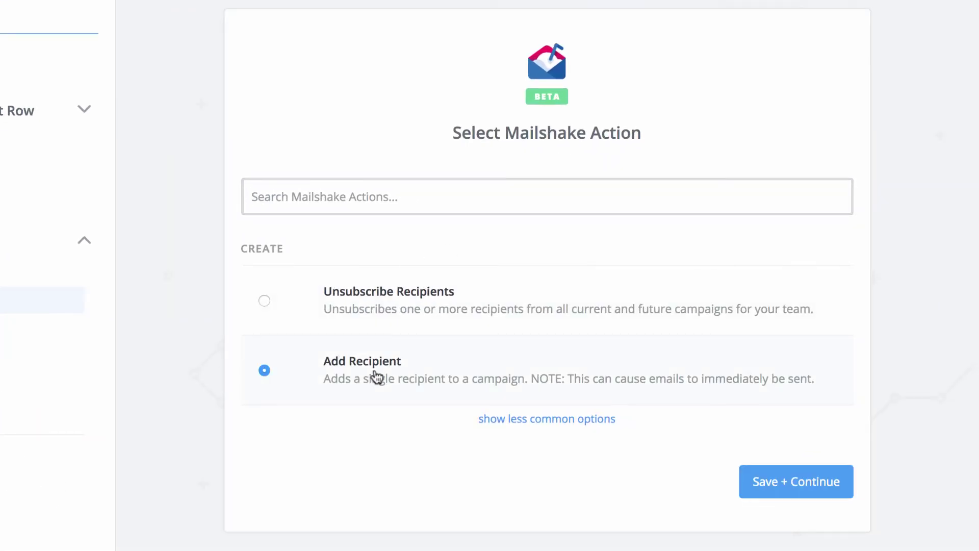
left_click(769, 489)
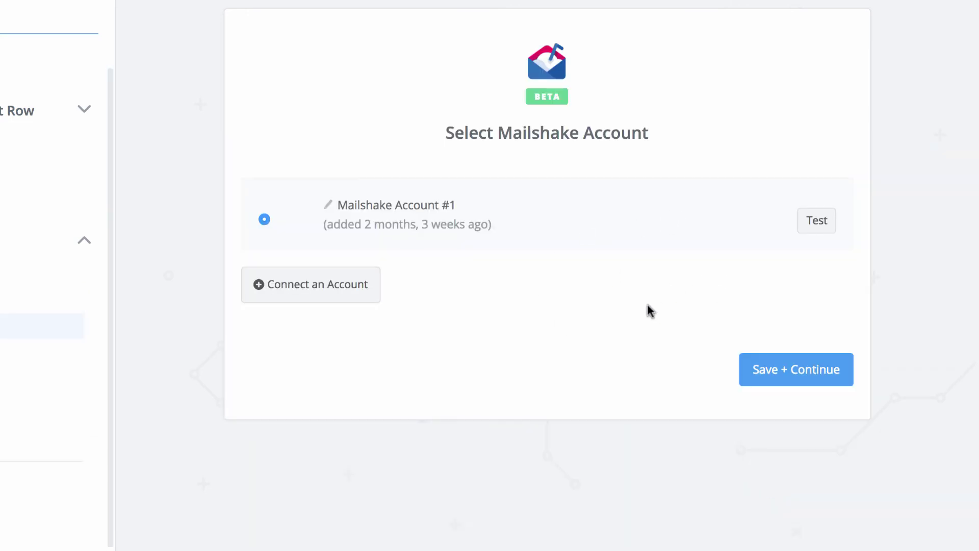
left_click(809, 371)
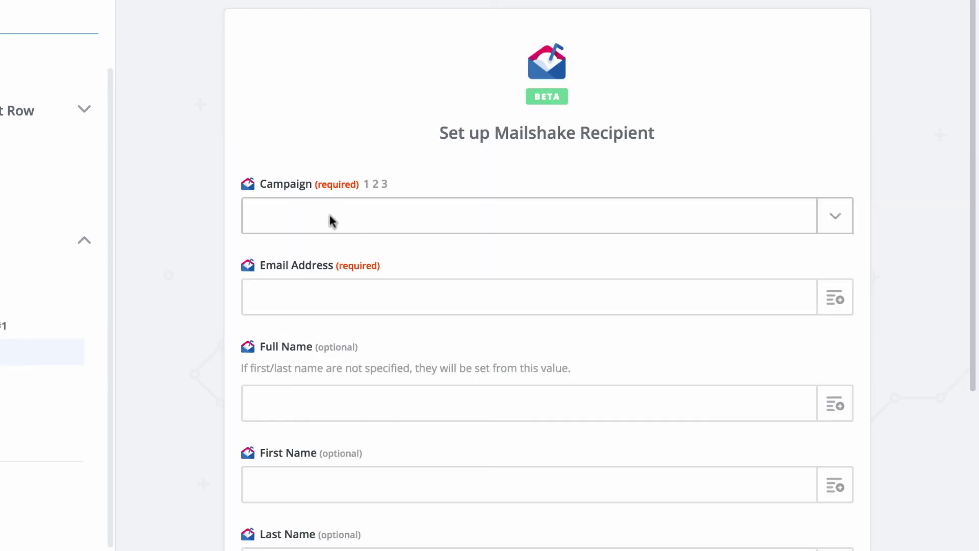
- Target the Signup Form (From Zapier) campaign, mapping the sheet's email address and full name
left_click(333, 221)
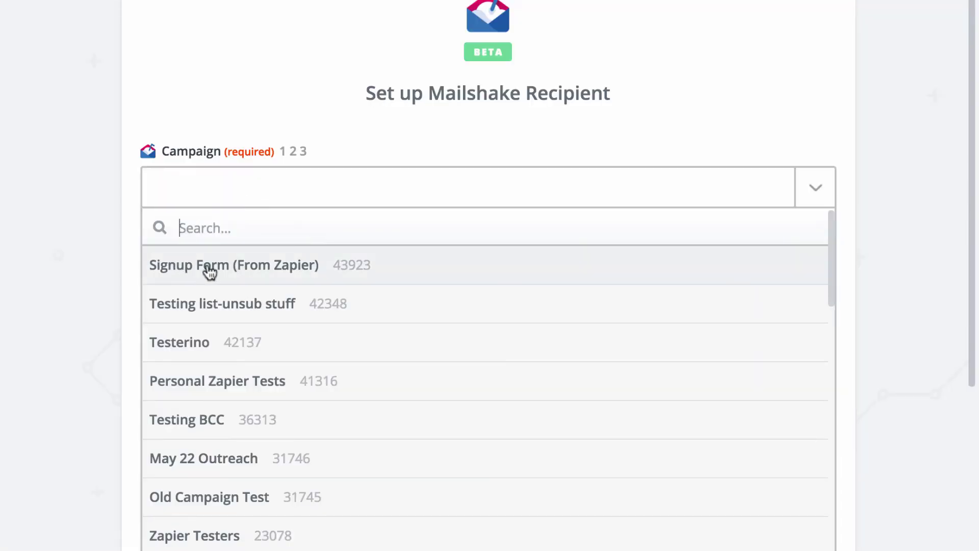
left_click(209, 265)
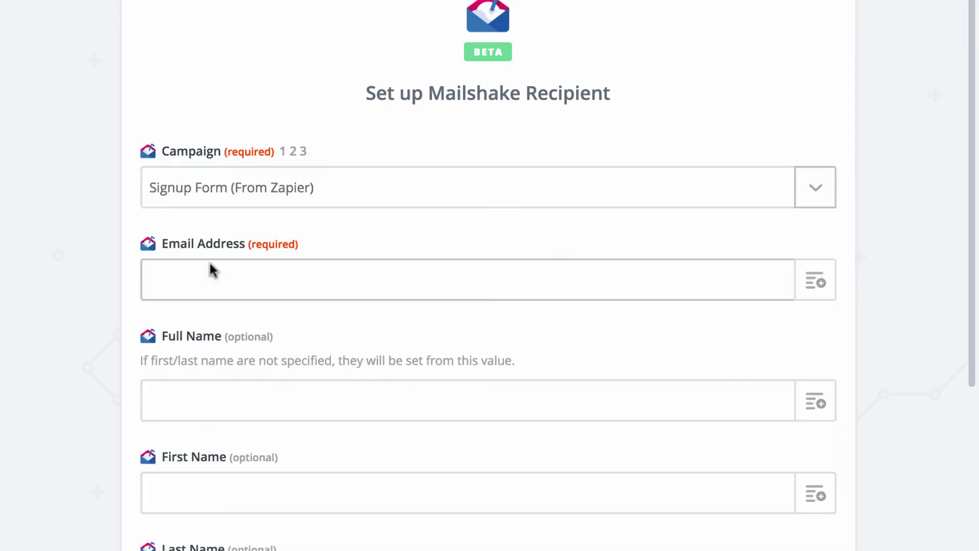
left_click(813, 299)
scroll(431, 357, "down", 1)
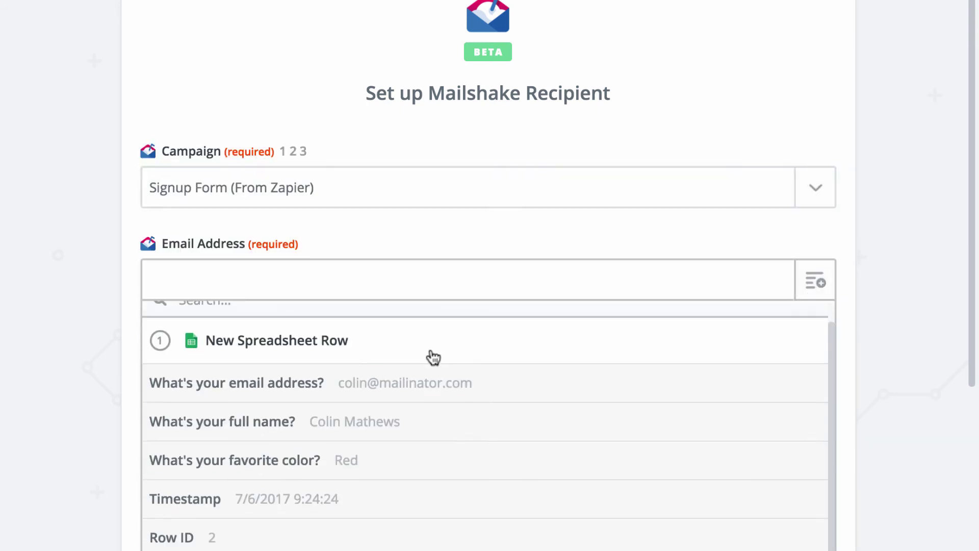
left_click(338, 382)
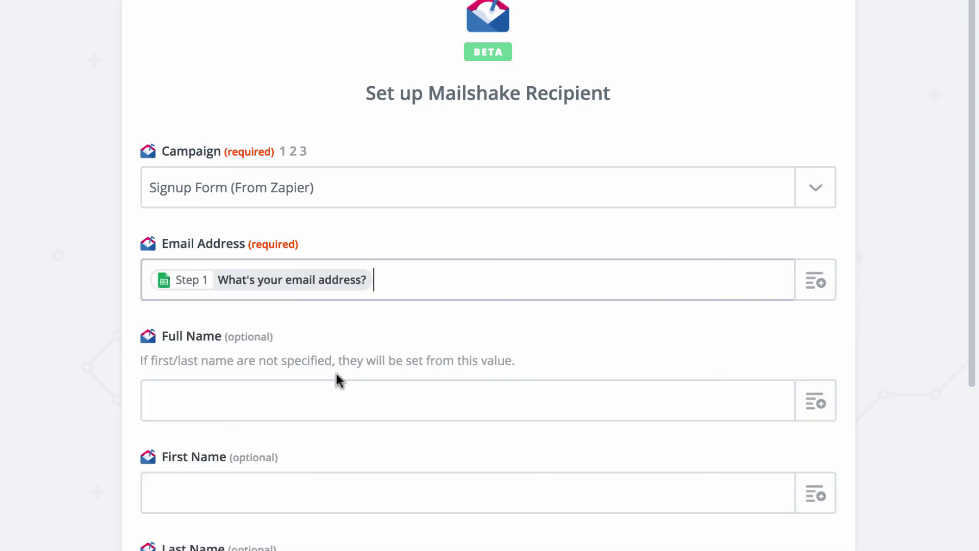
left_click(814, 412)
scroll(310, 350, "down", 1)
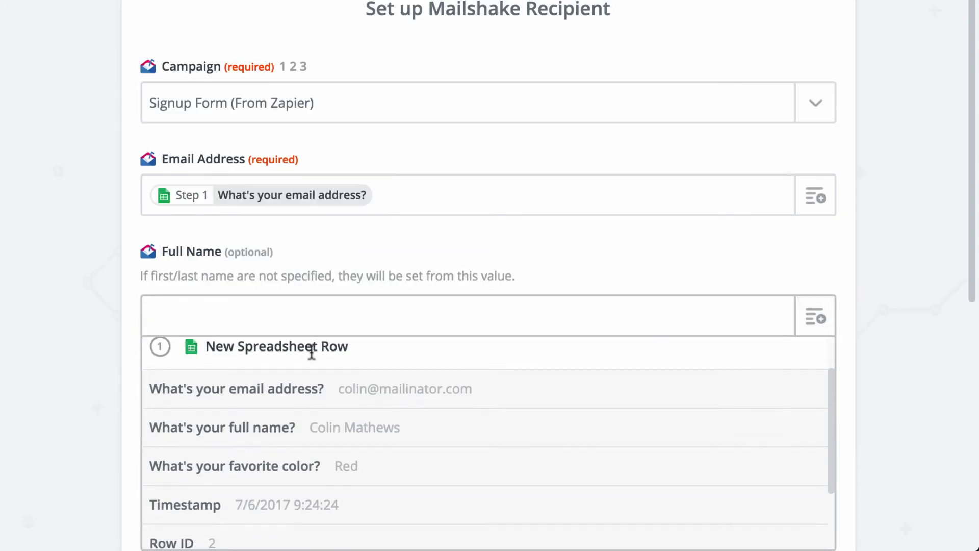
left_click(251, 431)
scroll(254, 423, "down", 5)
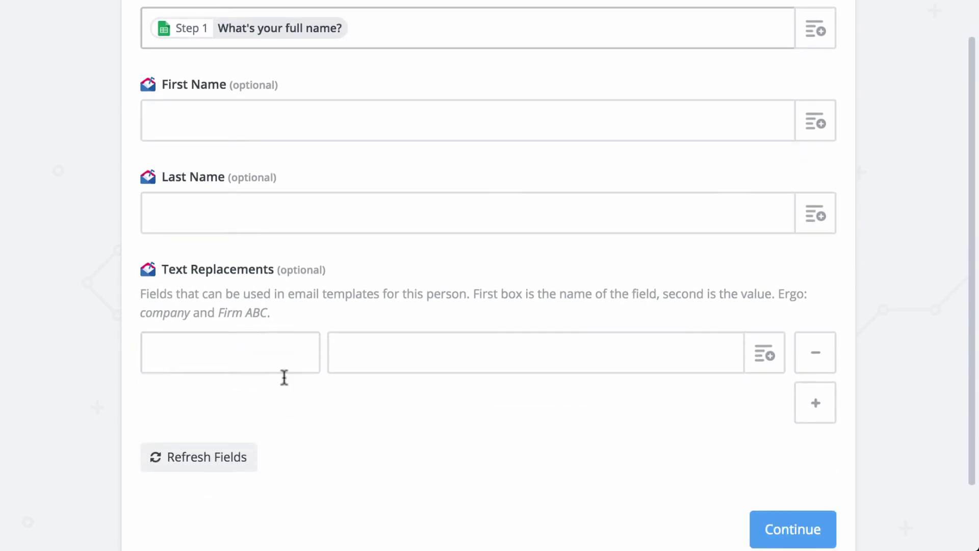
- Add a text replacement 'color' filled from the favorite color answer
left_click(238, 350)
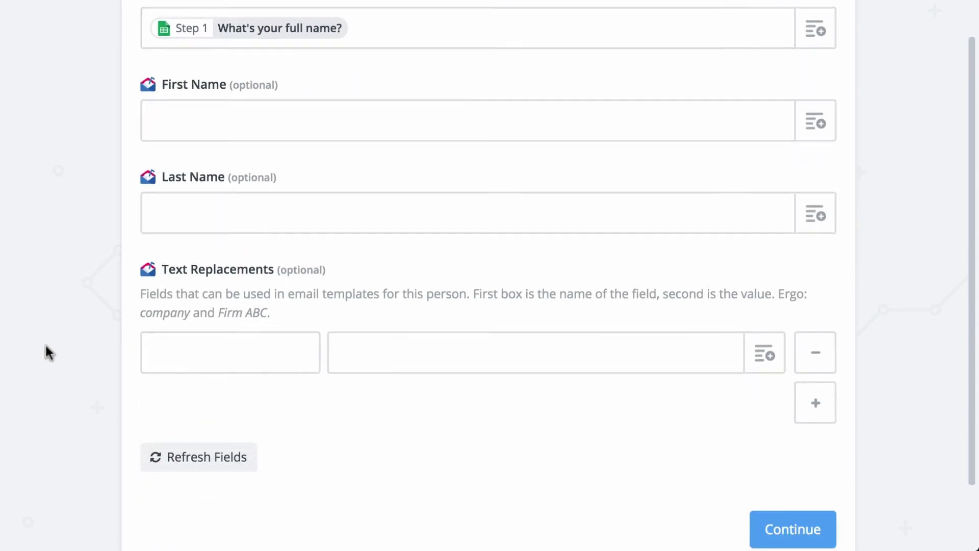
type("color")
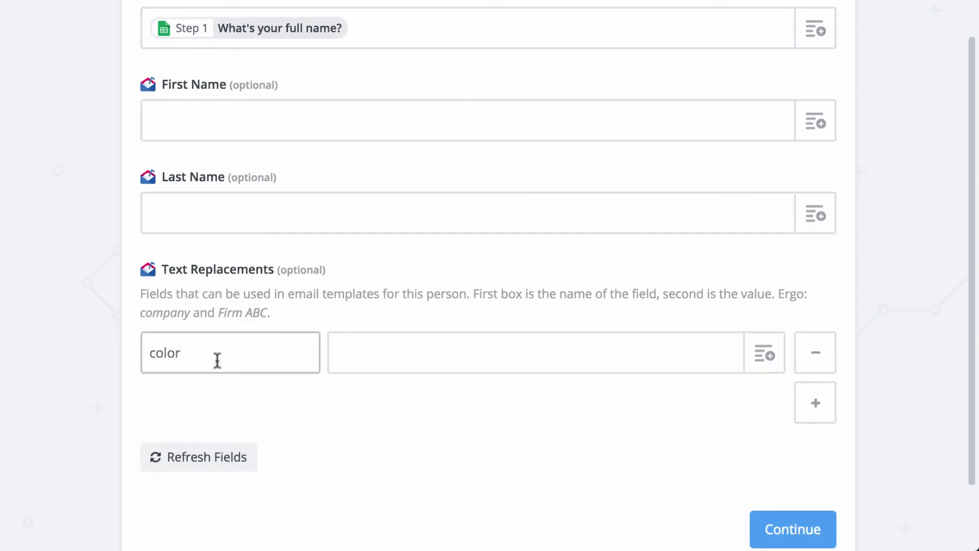
left_click(764, 354)
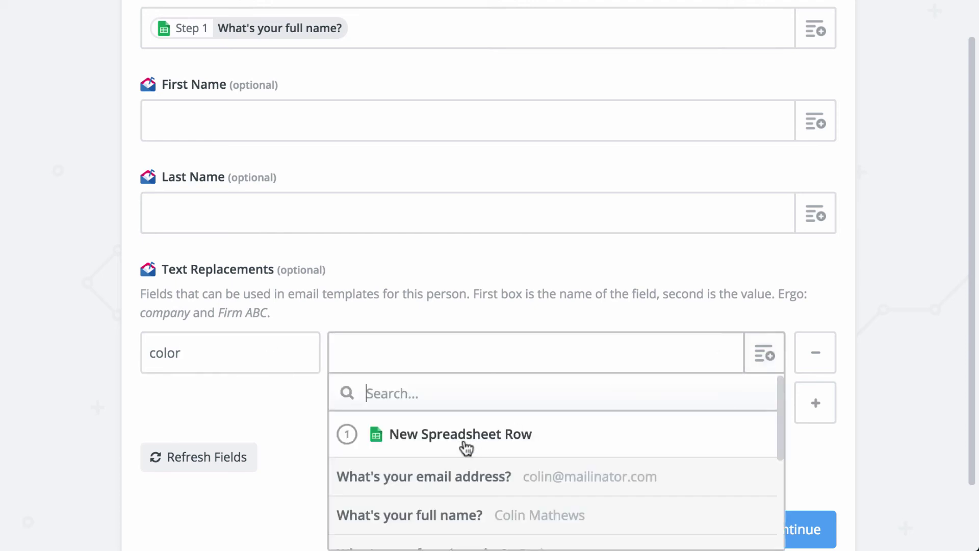
scroll(466, 446, "down", 2)
left_click(399, 480)
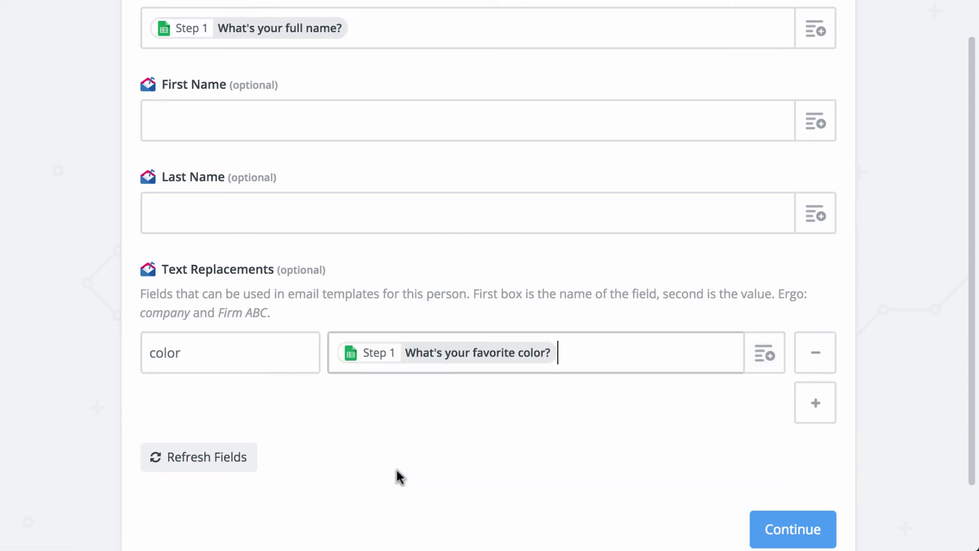
double_click(166, 353)
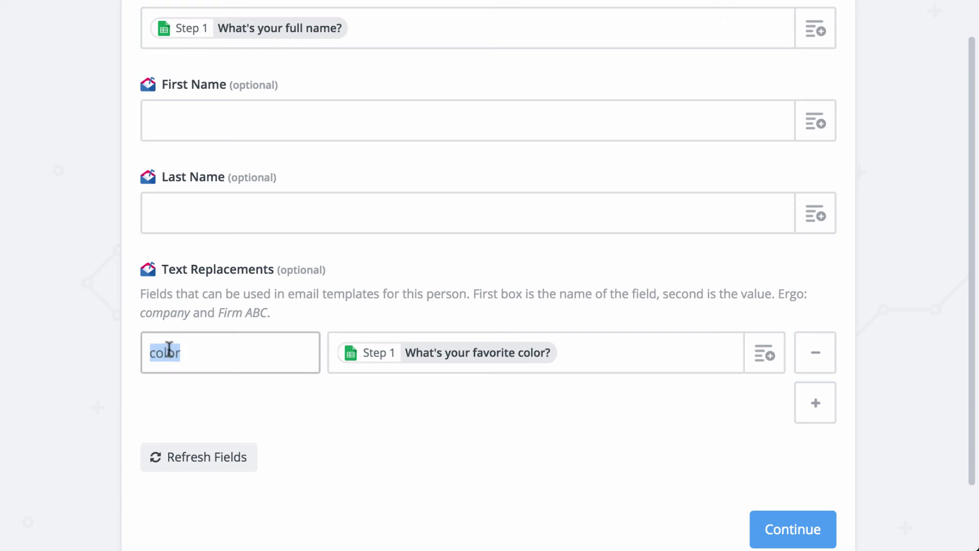
left_click(454, 360)
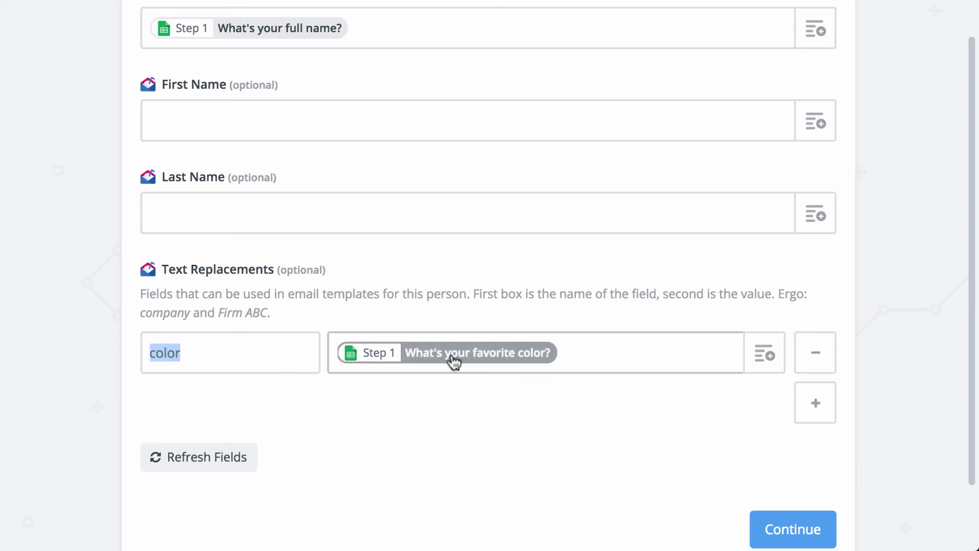
left_click(464, 384)
- Send a test recipient from the sample row to Mailshake with Create & Continue
scroll(463, 385, "down", 3)
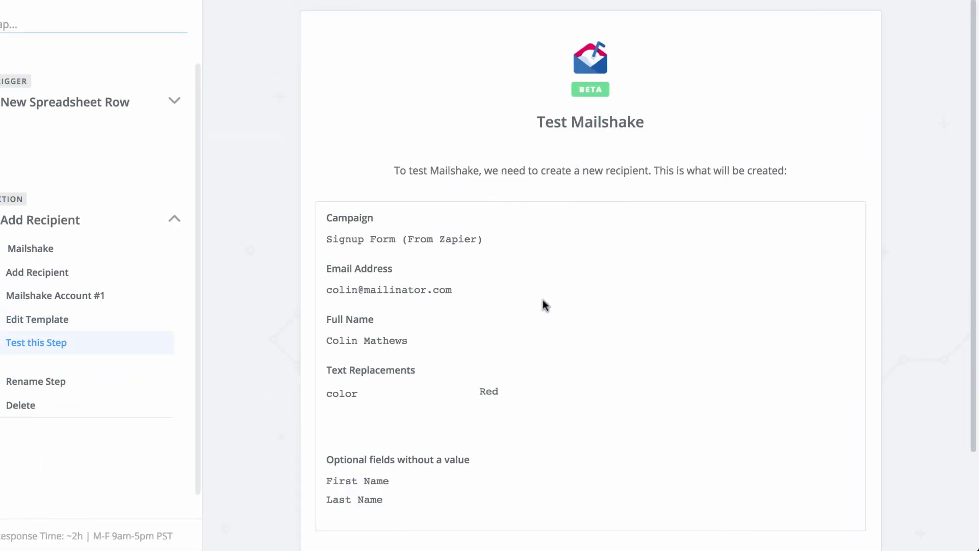
scroll(542, 299, "down", 2)
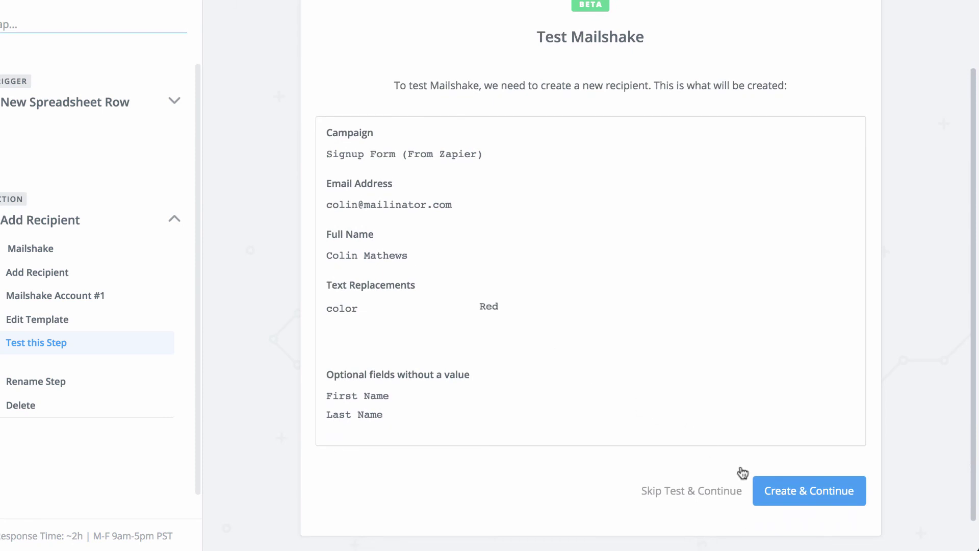
left_click(811, 500)
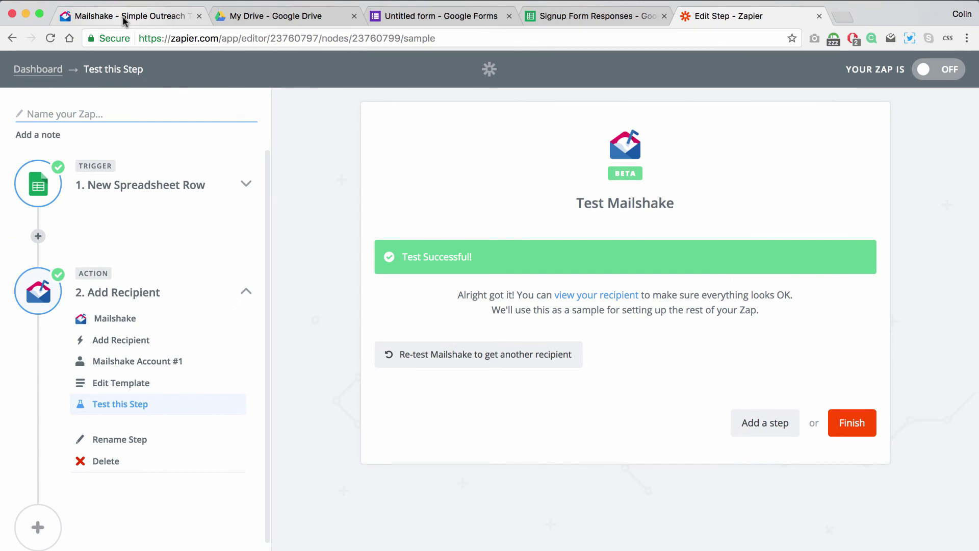
- Refresh the Mailshake campaign and check the new recipient's pending email showing Red
left_click(122, 16)
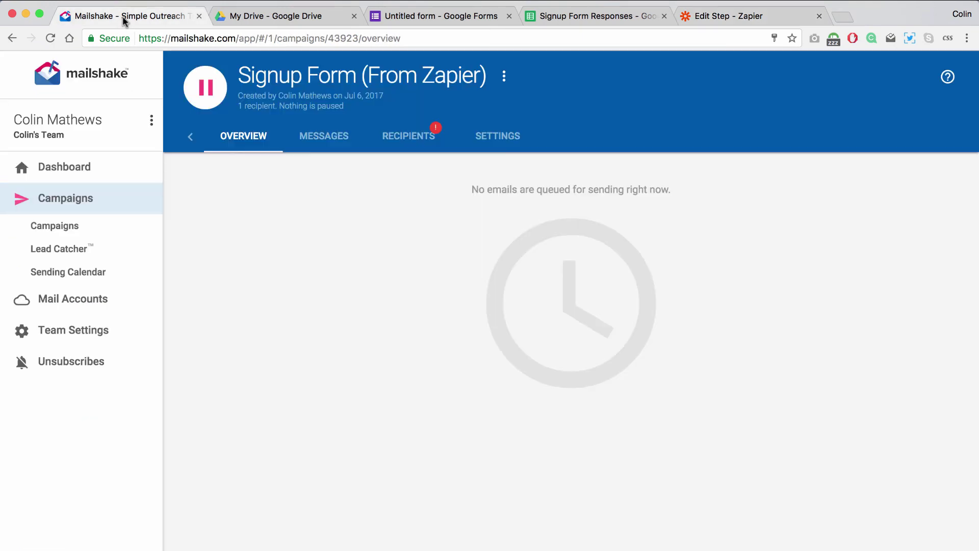
left_click(504, 78)
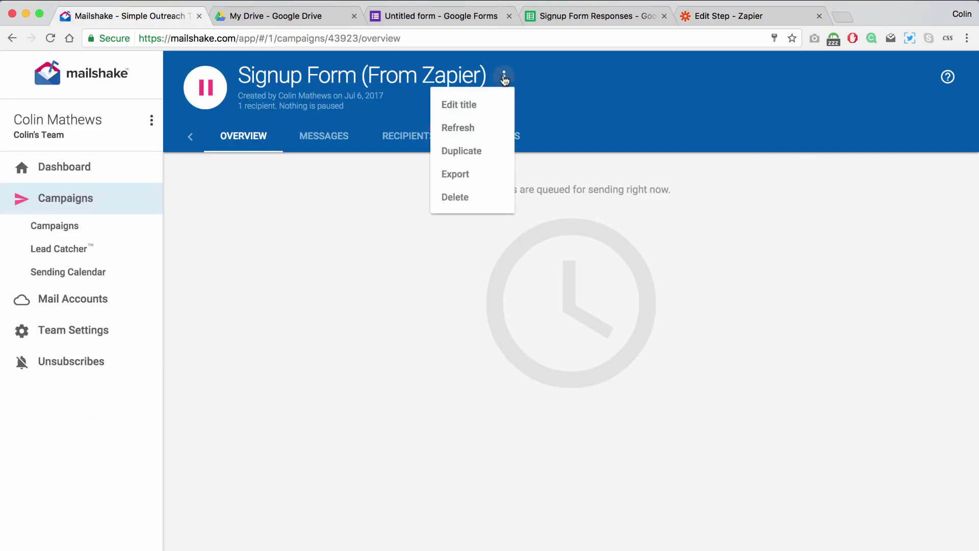
left_click(457, 127)
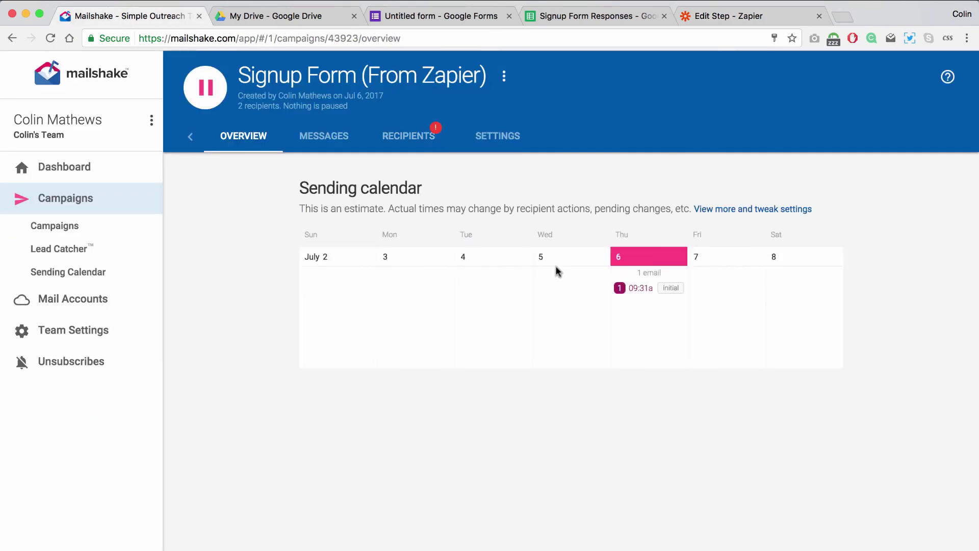
left_click(404, 143)
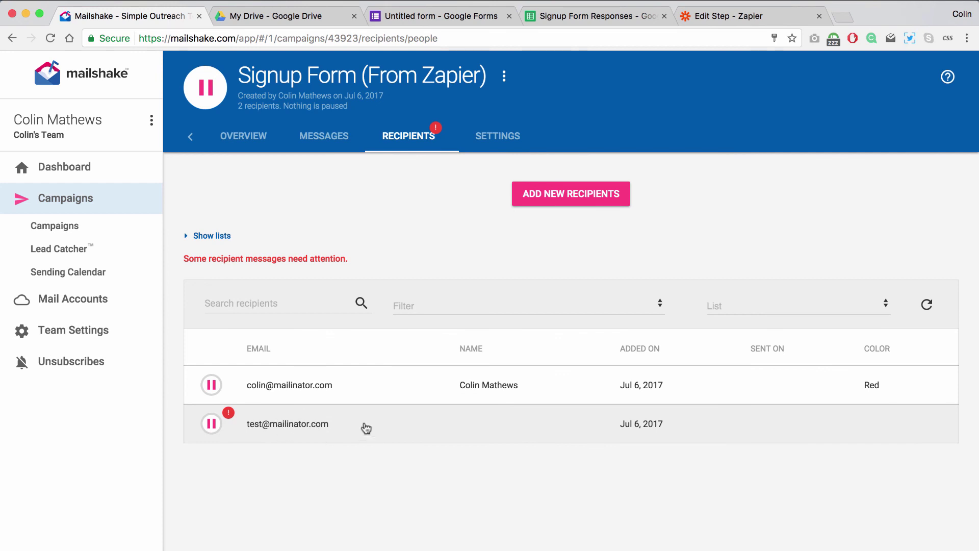
left_click(316, 385)
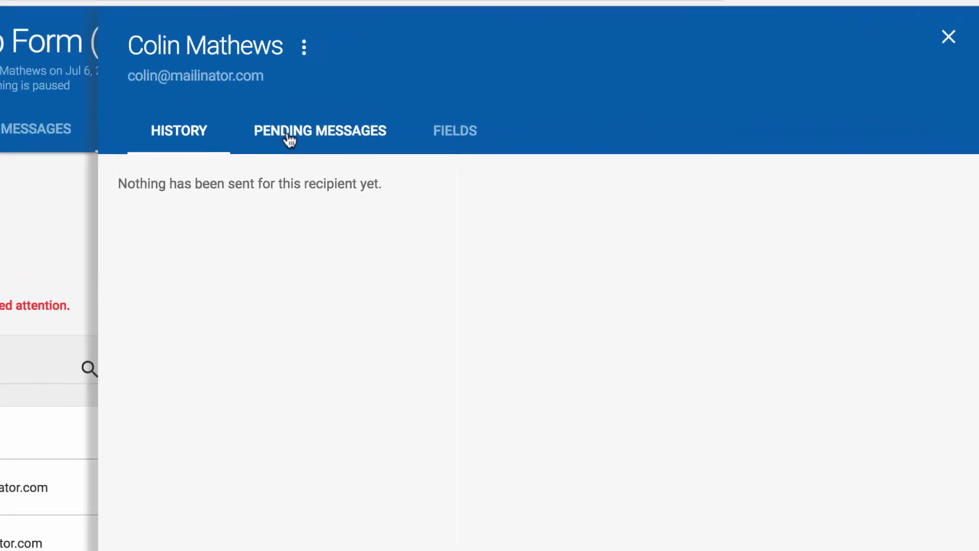
left_click(535, 144)
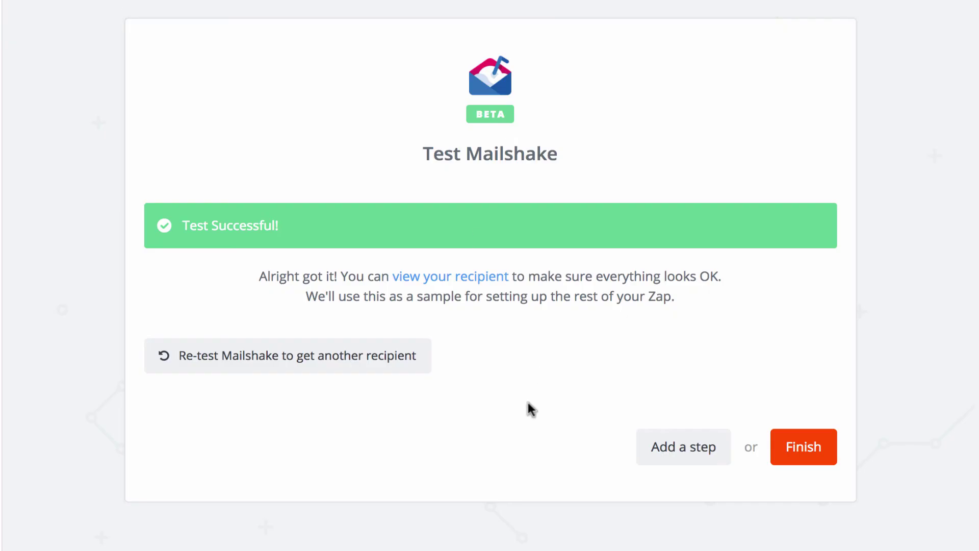
- Name the zap 'Signup Form to Mailshake' and turn it on
left_click(814, 457)
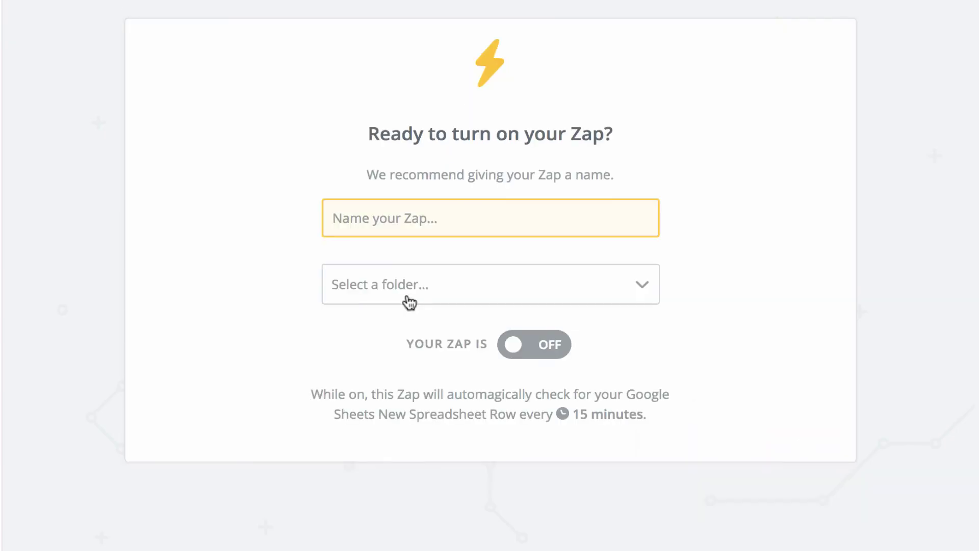
type("S")
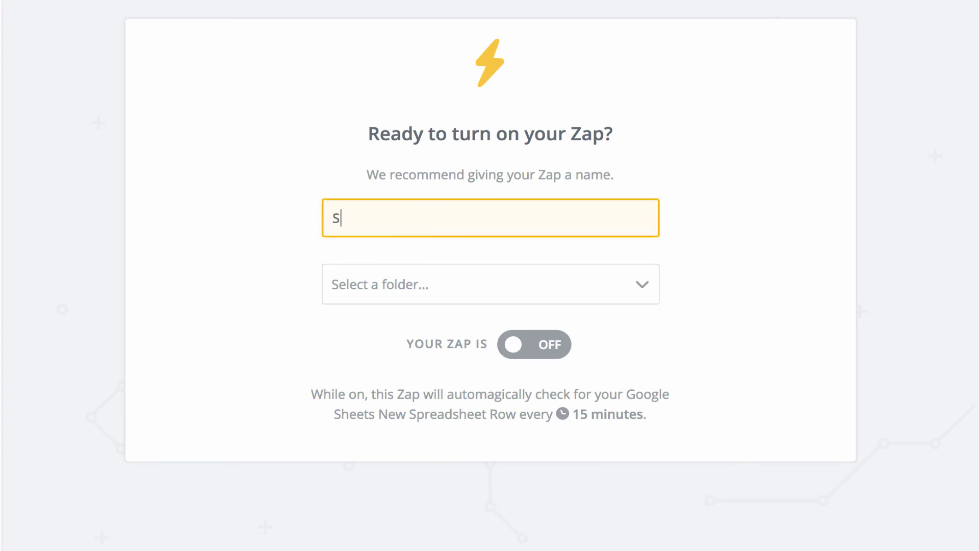
type("ignup Form to Mailshake")
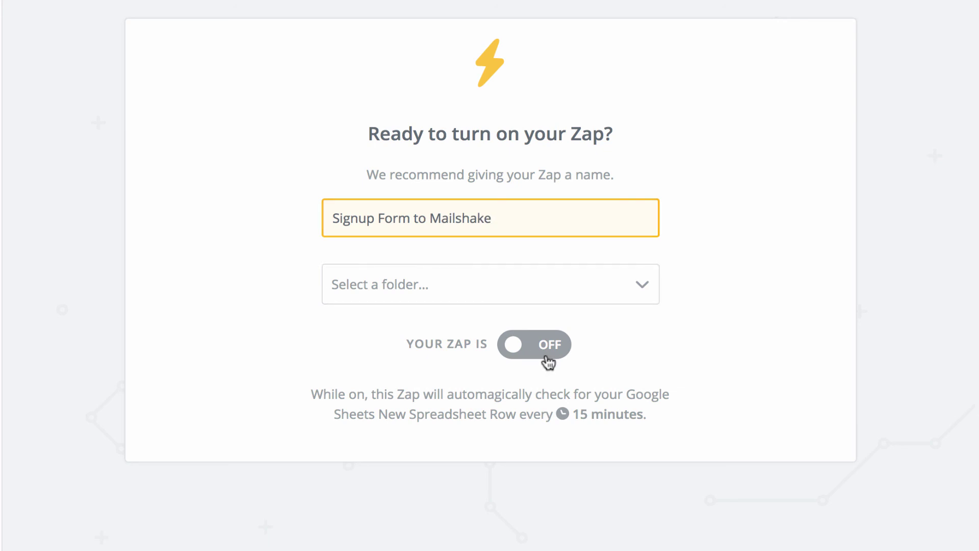
left_click(536, 357)
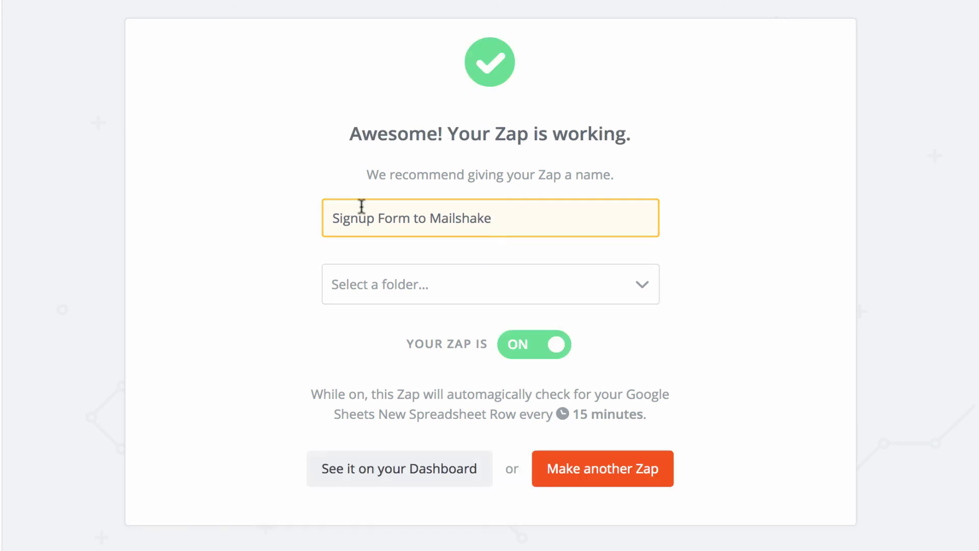